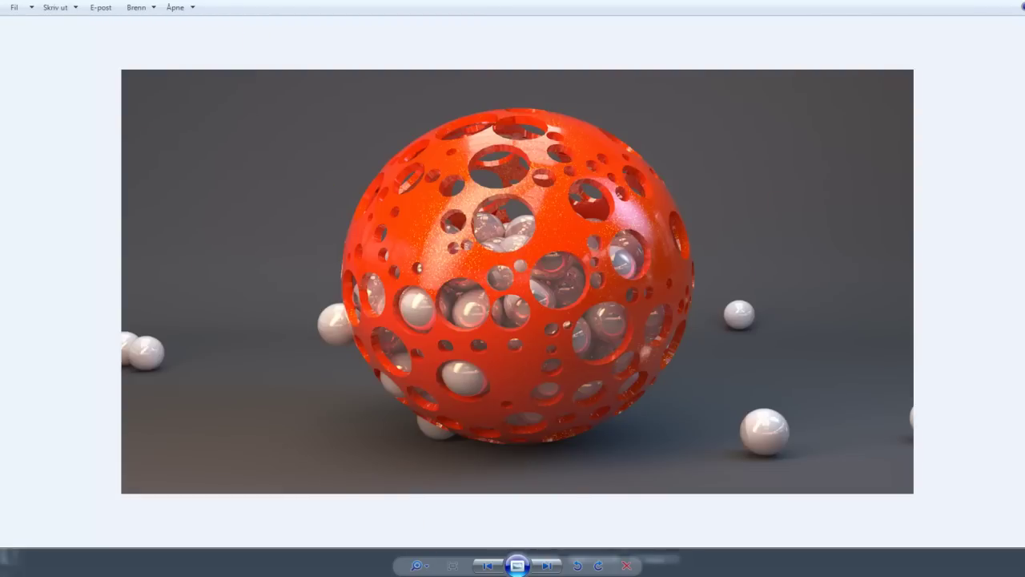
Step: Bring the Cinema 4D project forward, deselect the Dynamics Body tag, and collapse then re-expand boole
{"action": "mouse_move", "coordinate": [297, 562]}
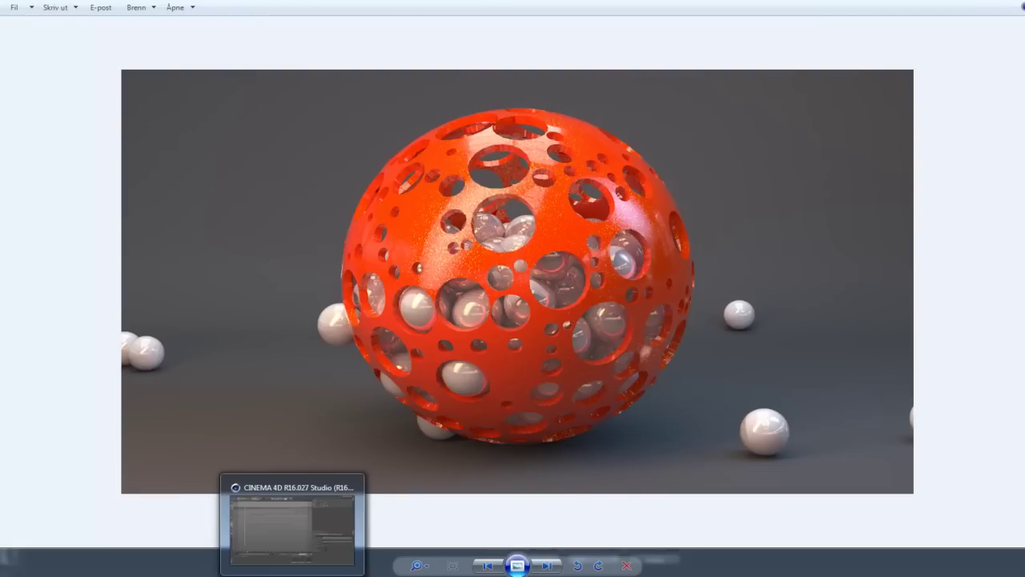
{"action": "left_click", "coordinate": [275, 531]}
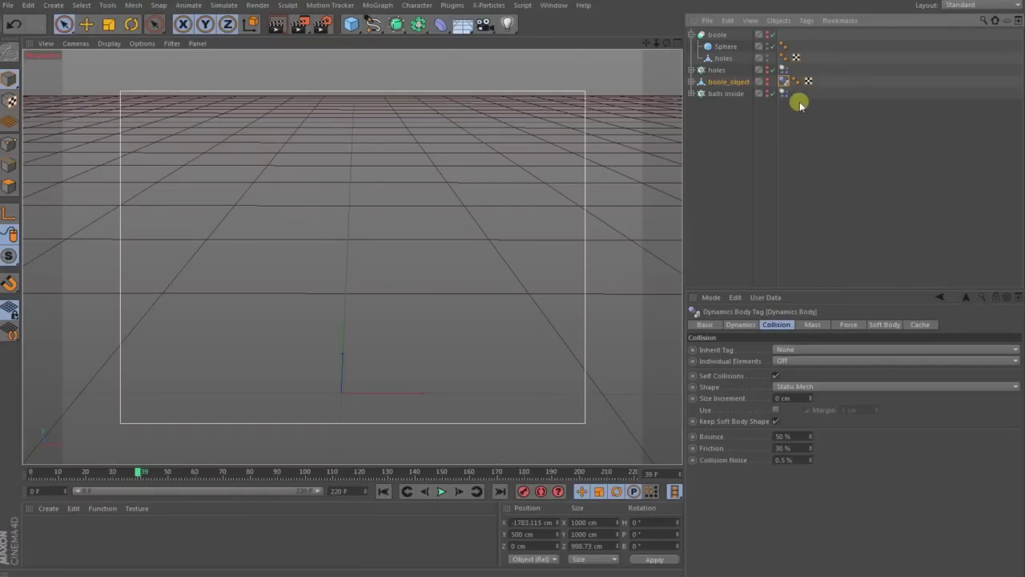
{"action": "left_click", "coordinate": [845, 137]}
{"action": "left_click", "coordinate": [691, 34]}
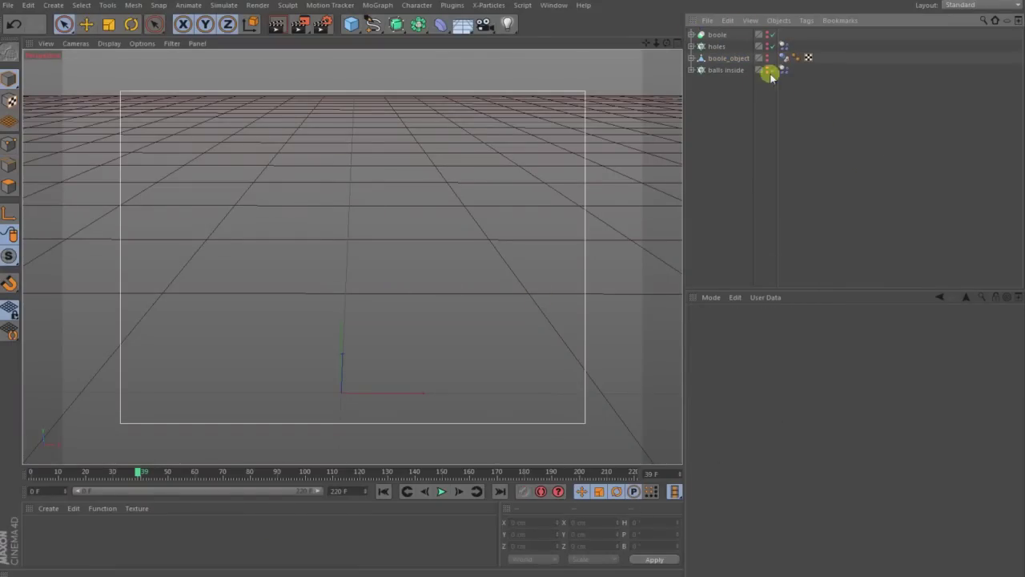
{"action": "left_click", "coordinate": [692, 34]}
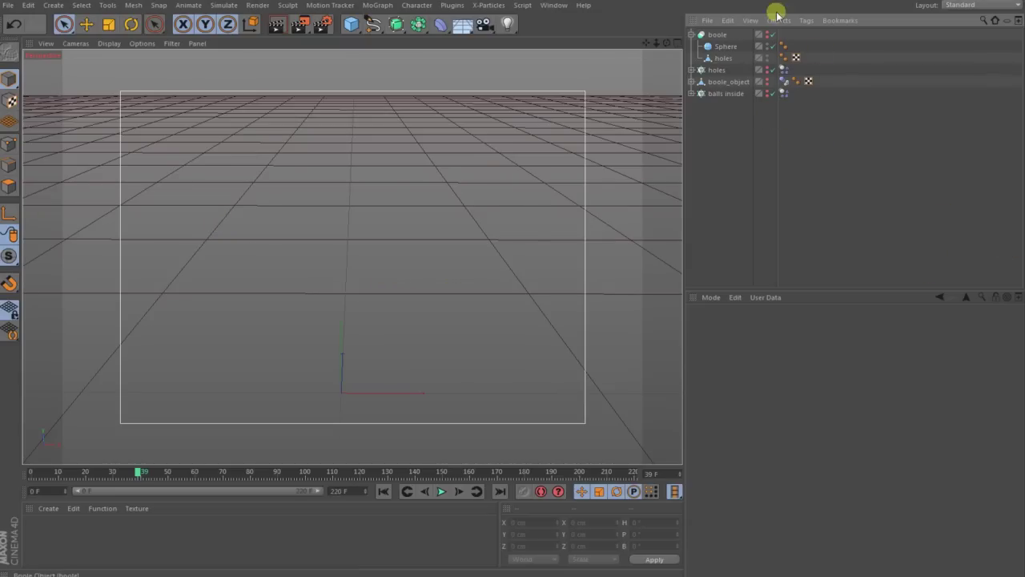
Step: Pull the Sphere out of boole and raise it, undo, then return it under boole above holes
{"action": "left_click", "coordinate": [725, 45]}
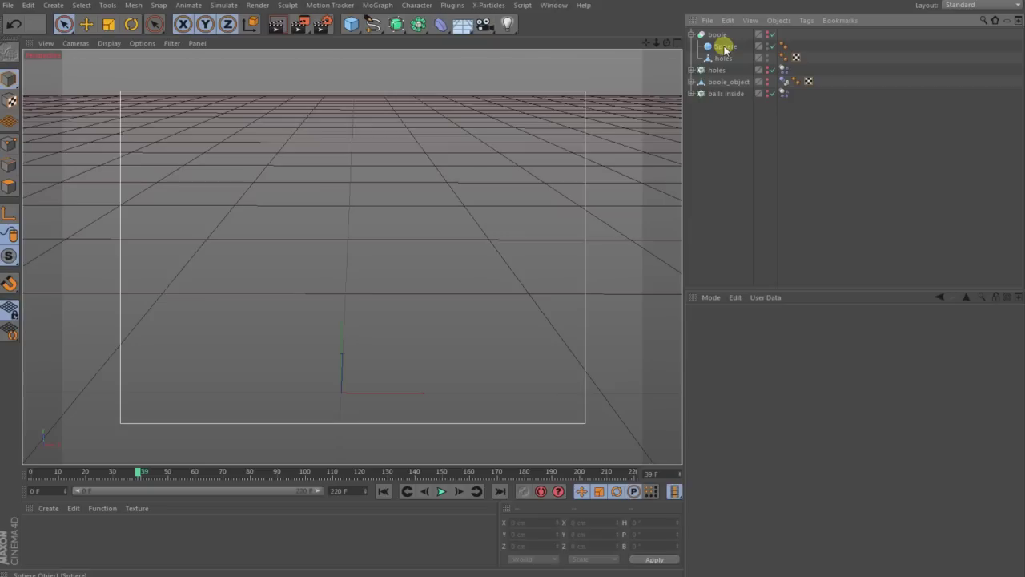
{"action": "left_click_drag", "start_coordinate": [725, 170], "coordinate": [718, 153]}
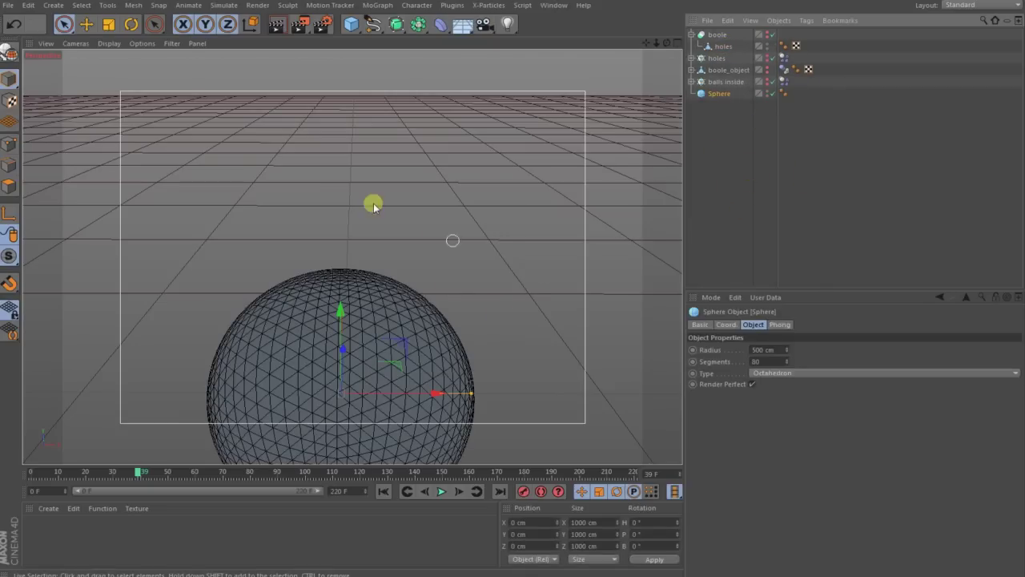
{"action": "left_click_drag", "start_coordinate": [341, 305], "coordinate": [359, 178]}
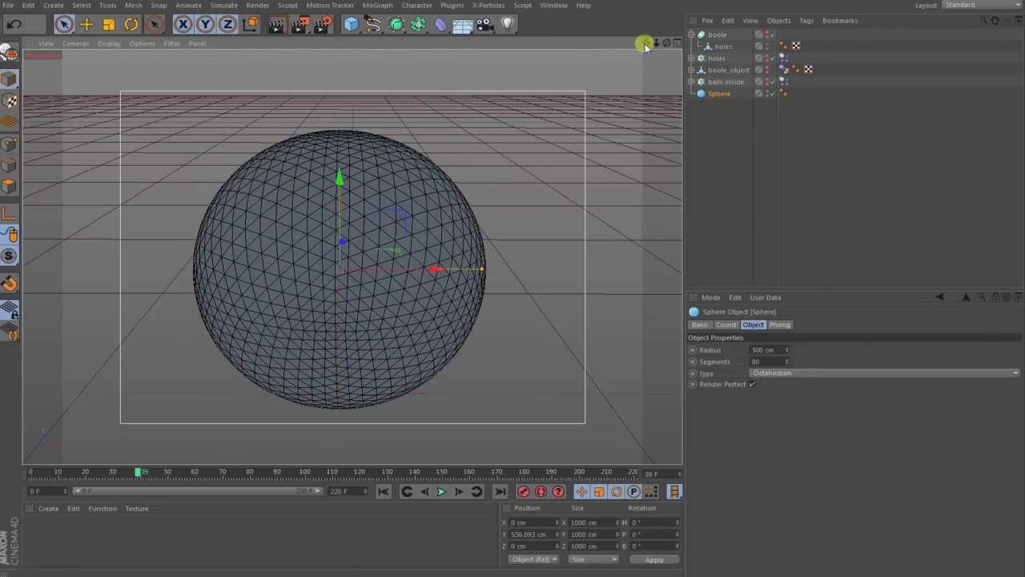
{"action": "left_click", "coordinate": [14, 23]}
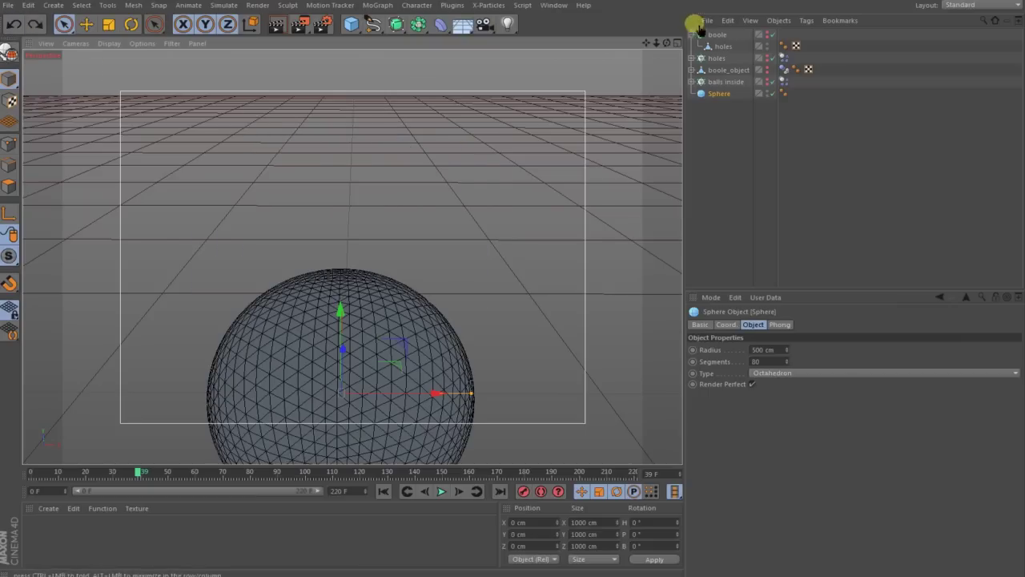
{"action": "key", "text": "o"}
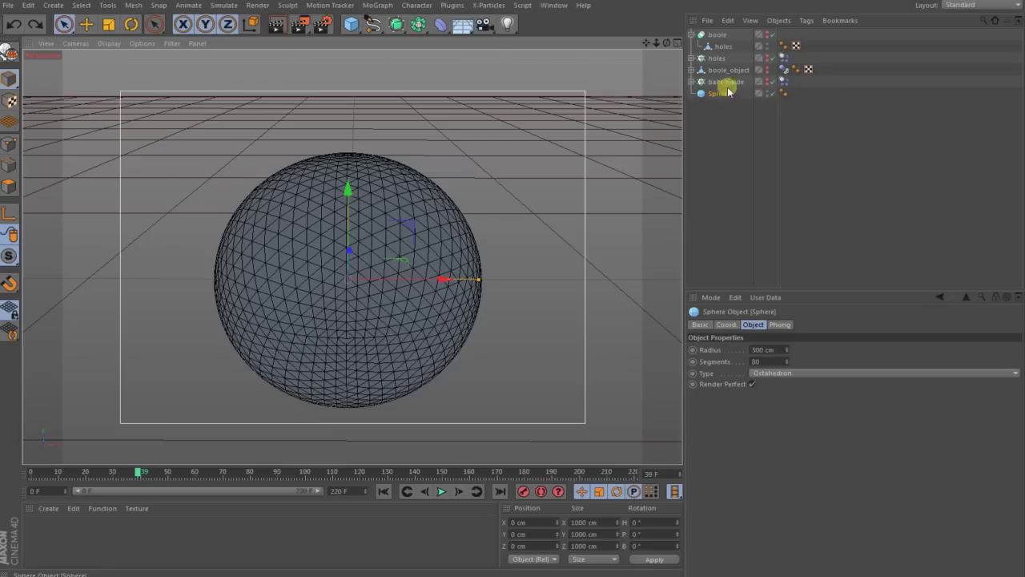
{"action": "left_click_drag", "start_coordinate": [716, 91], "coordinate": [717, 36]}
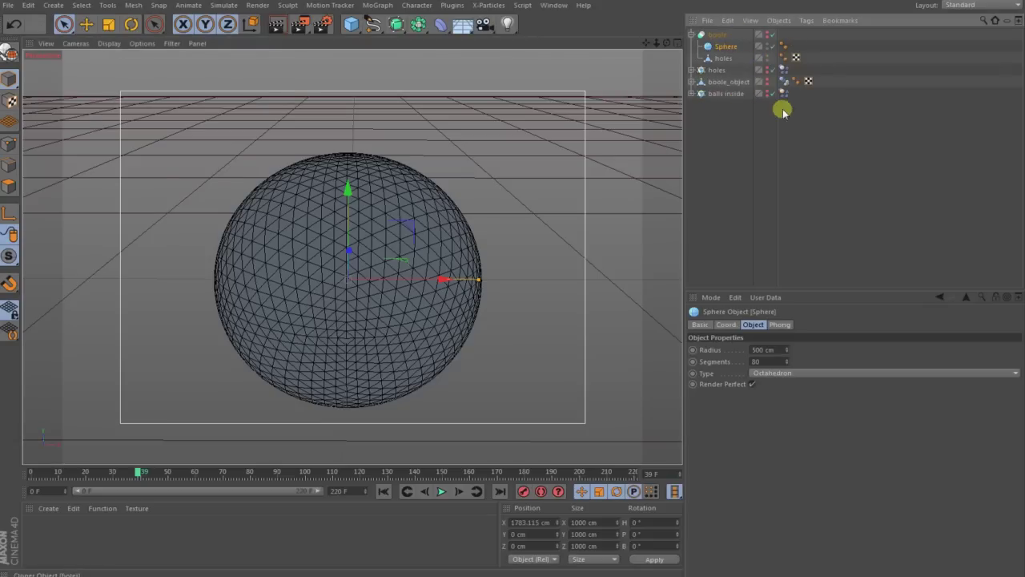
Step: Show the holes cloner's three cylinders in the viewport at frame 0; Cylinder.2 has 13 cm radius, 244 cm height
{"action": "left_click", "coordinate": [692, 70]}
{"action": "left_click", "coordinate": [721, 82]}
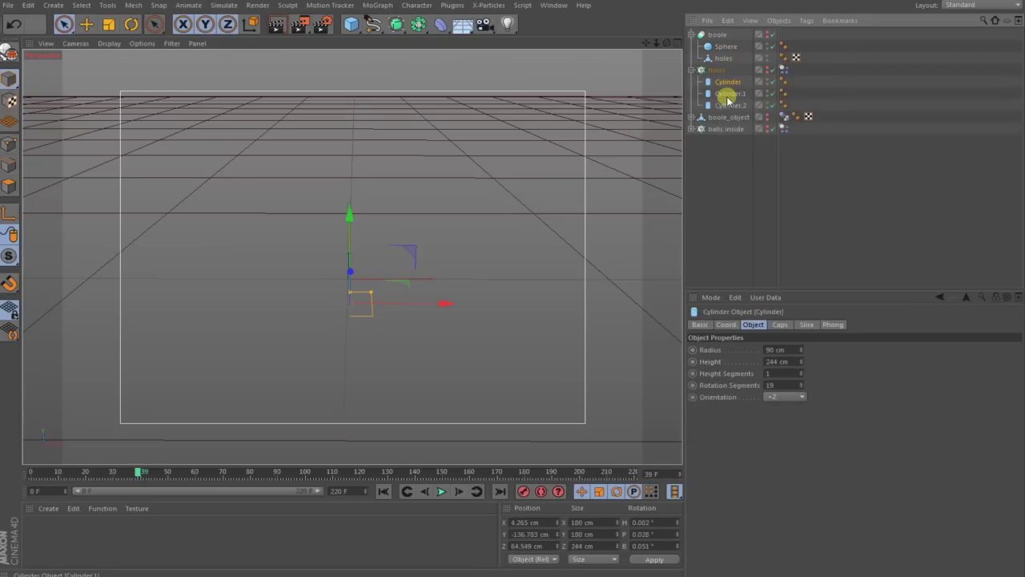
{"action": "left_click", "coordinate": [767, 69]}
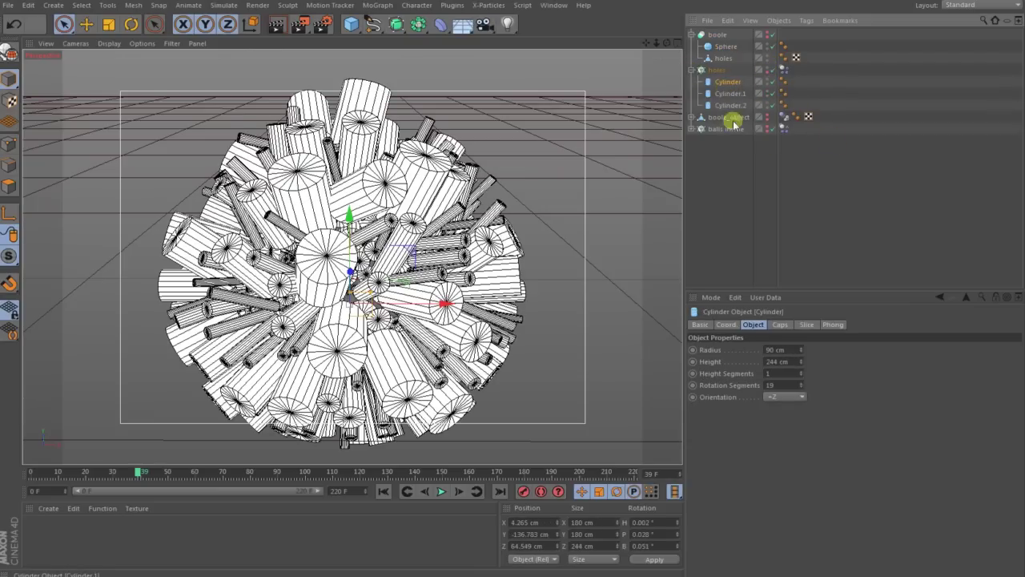
{"action": "left_click", "coordinate": [383, 491]}
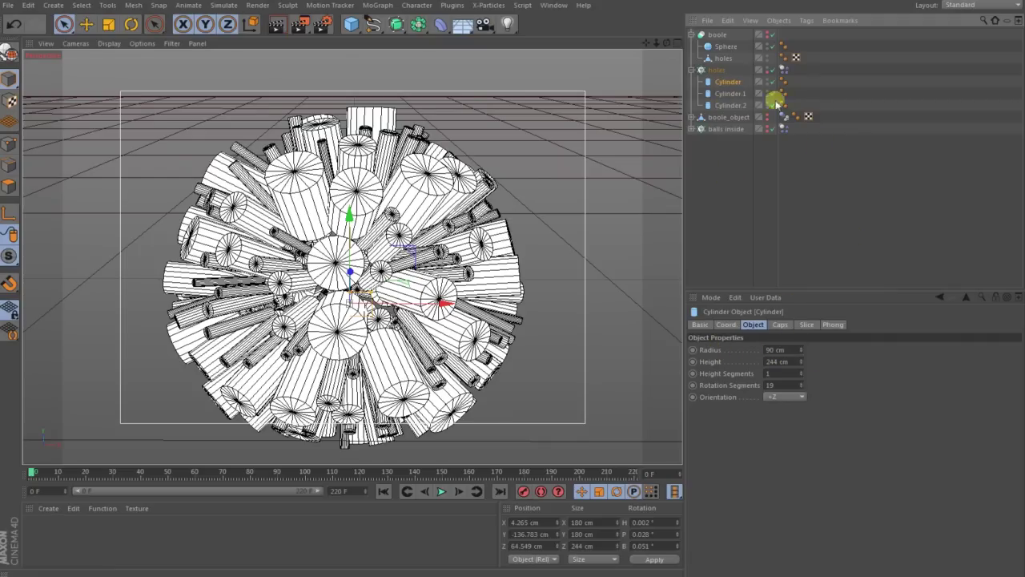
{"action": "left_click", "coordinate": [720, 94]}
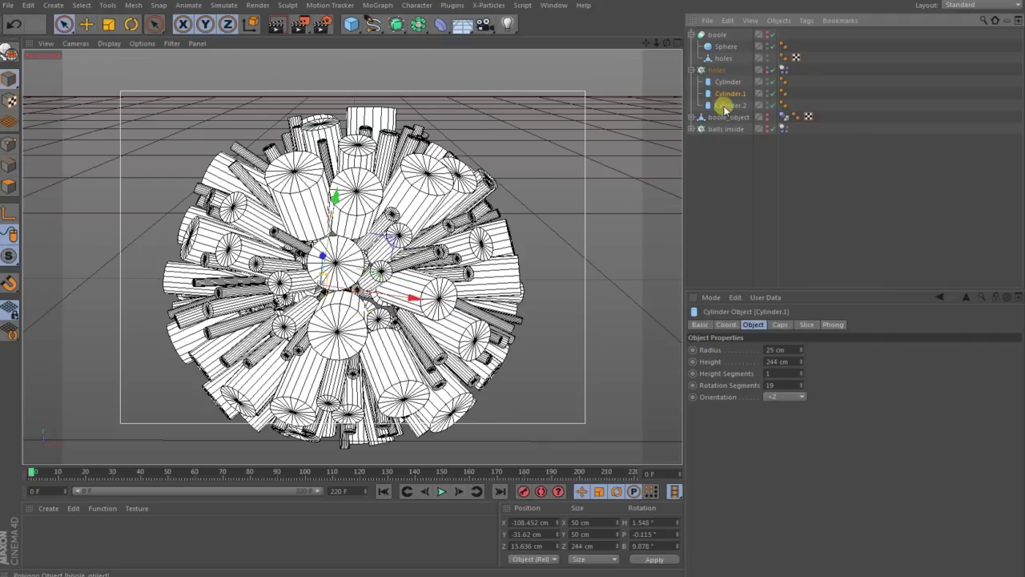
{"action": "left_click", "coordinate": [726, 105]}
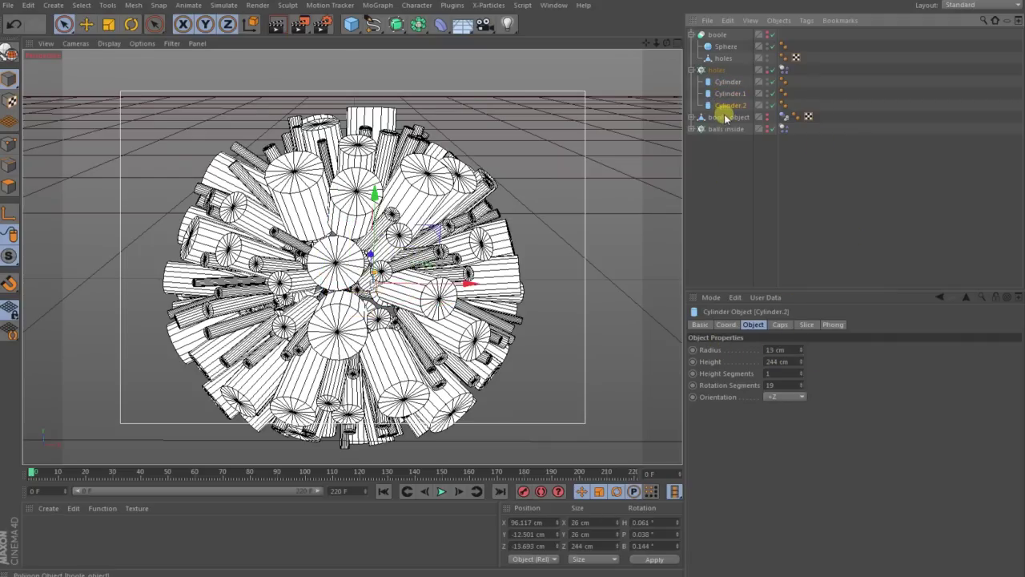
Step: Review the holes cloner and its Dynamics Body collision: applied to children, all elements, Cylinder Y-Axis shape
{"action": "left_click", "coordinate": [712, 71]}
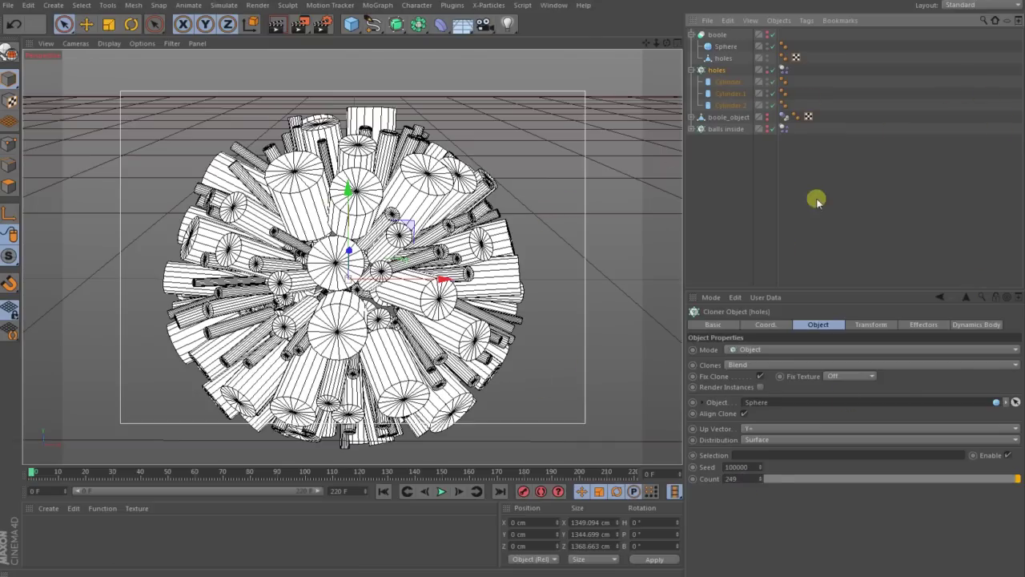
{"action": "left_click", "coordinate": [783, 70]}
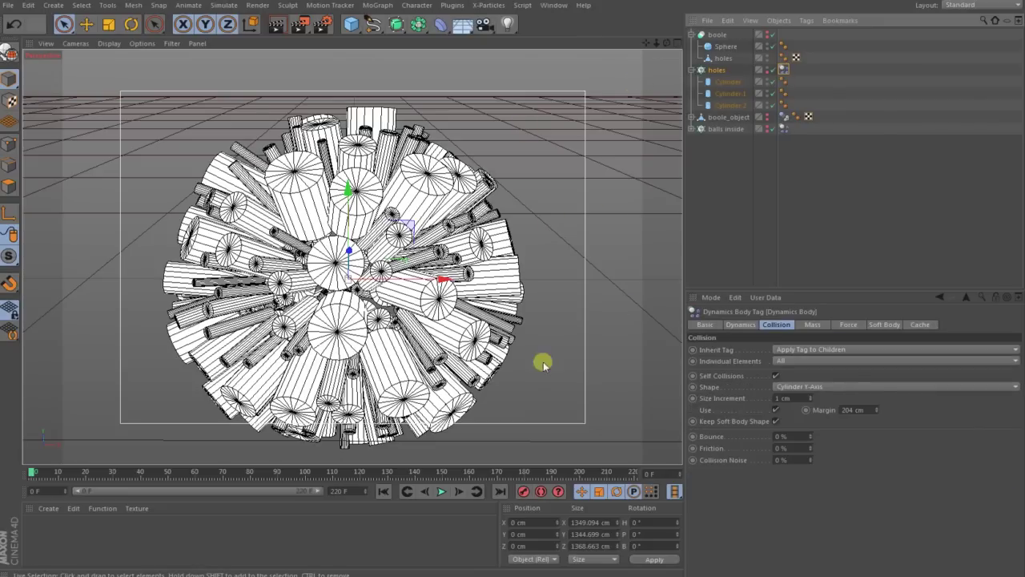
Step: Keep Individual Elements at All and view the holes body's forces: Follow Position/Rotation 20, Linear Damping 102%
{"action": "right_click", "coordinate": [715, 72]}
{"action": "mouse_move", "coordinate": [790, 224]}
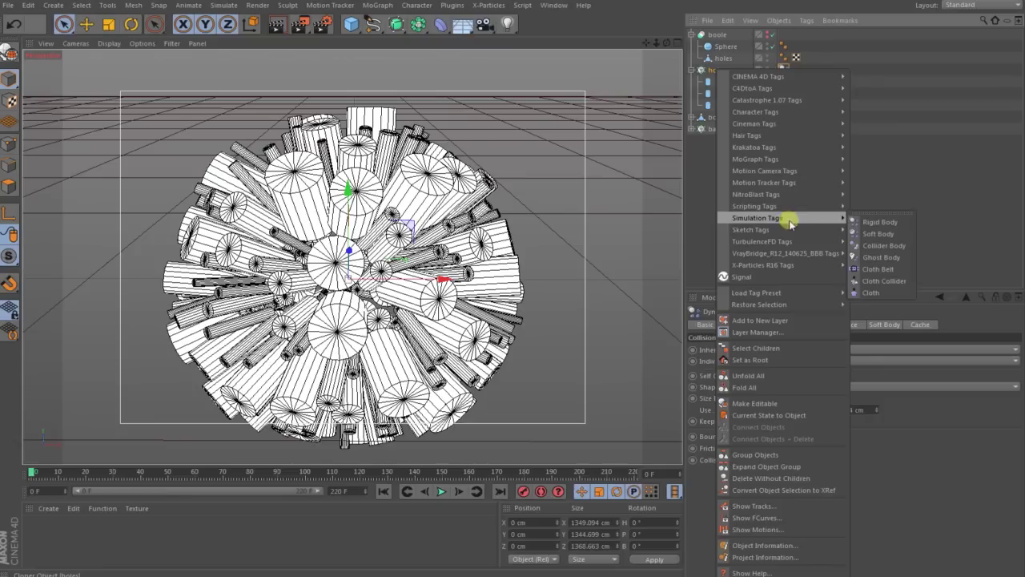
{"action": "left_click", "coordinate": [918, 165]}
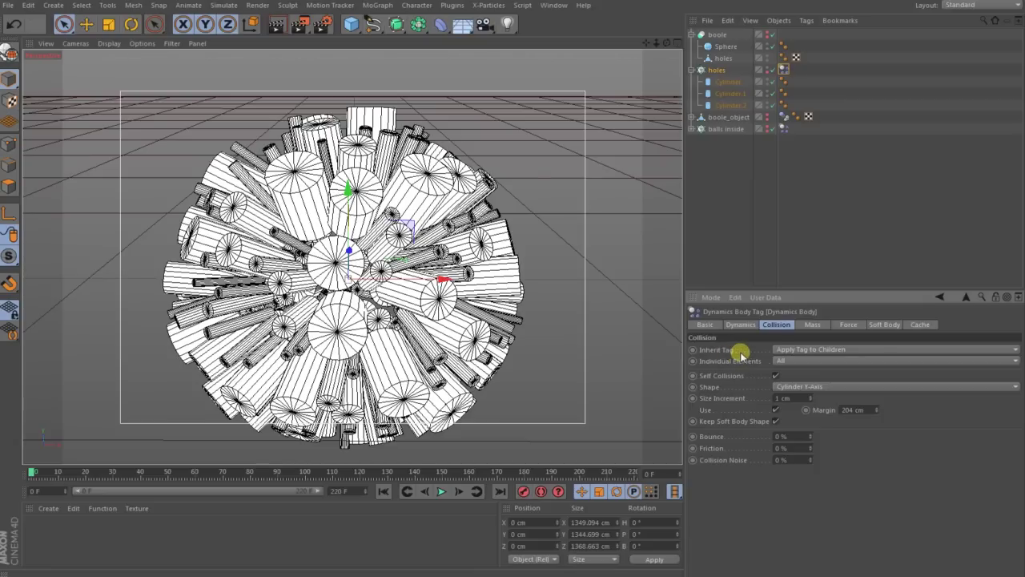
{"action": "left_click", "coordinate": [807, 362]}
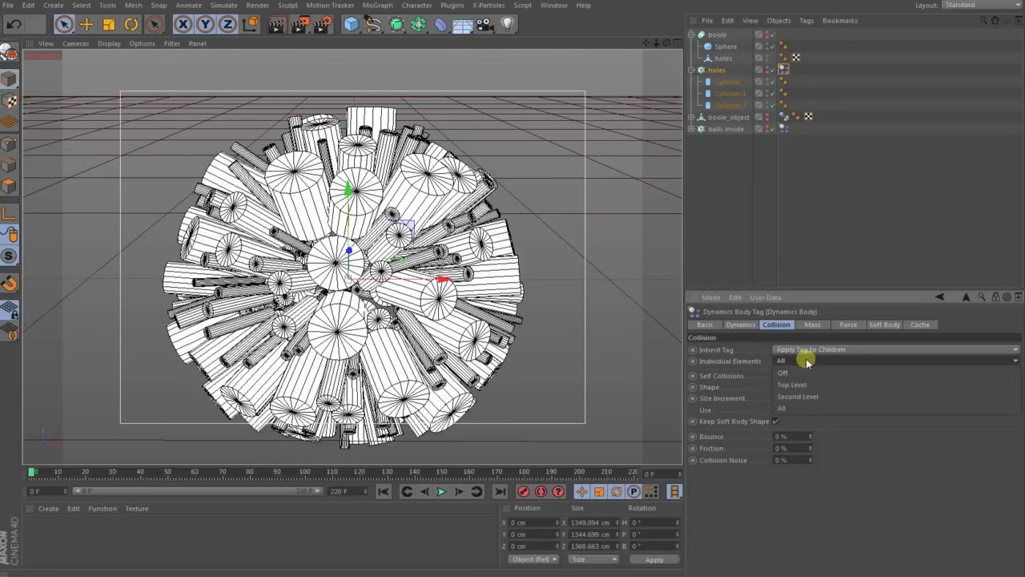
{"action": "left_click", "coordinate": [808, 361]}
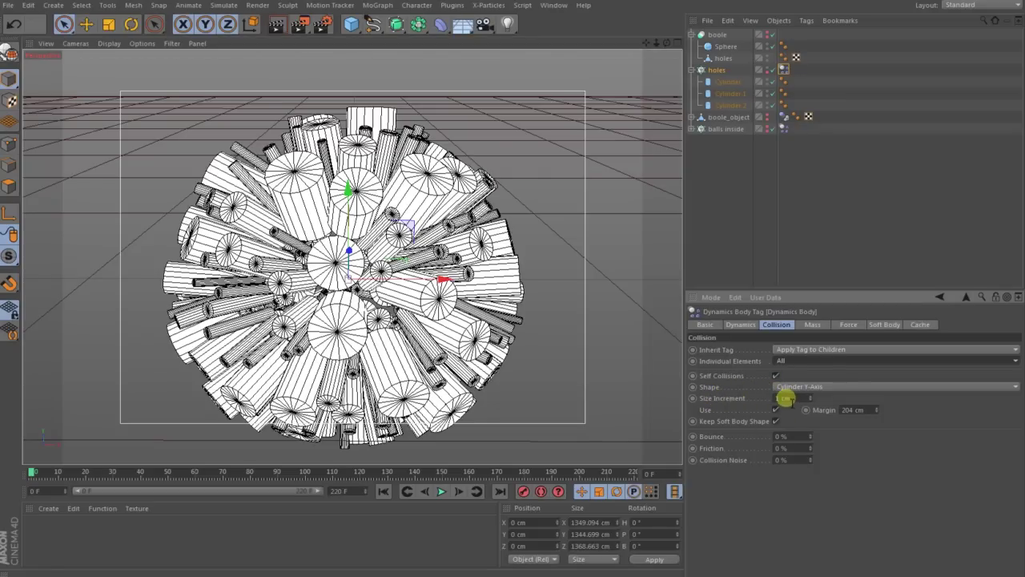
{"action": "left_click", "coordinate": [848, 325]}
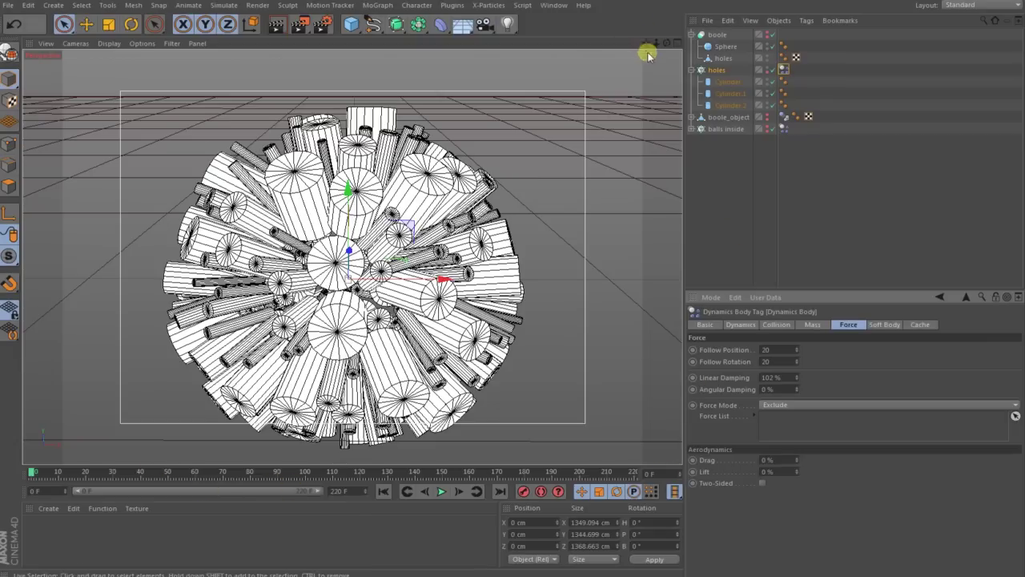
Step: Orbit around the cylinder ball, then store its current arrangement with Set Initial State
{"action": "left_click_drag", "start_coordinate": [517, 283], "coordinate": [517, 283], "text": "alt"}
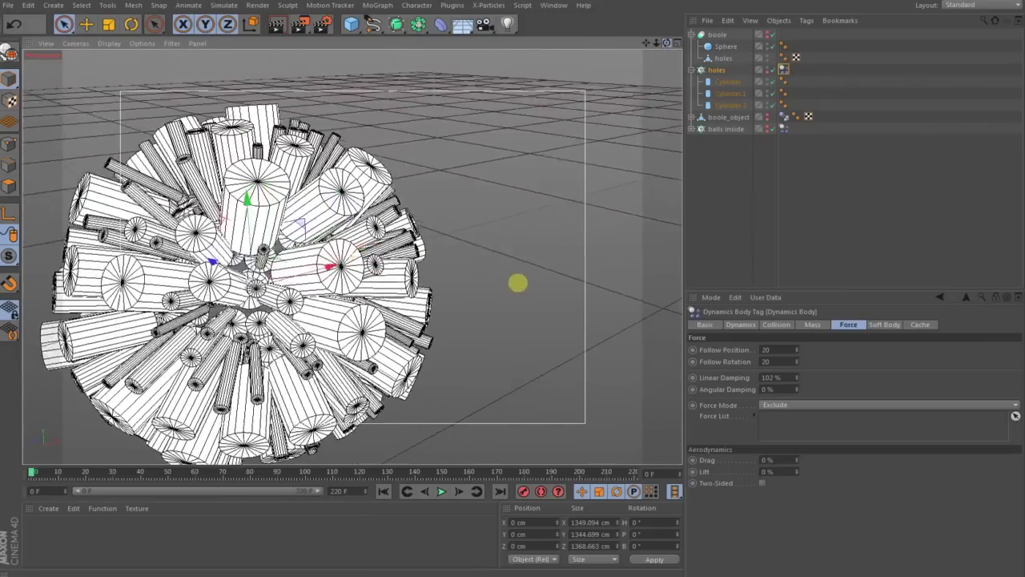
{"action": "left_click_drag", "start_coordinate": [518, 283], "coordinate": [517, 284], "text": "alt"}
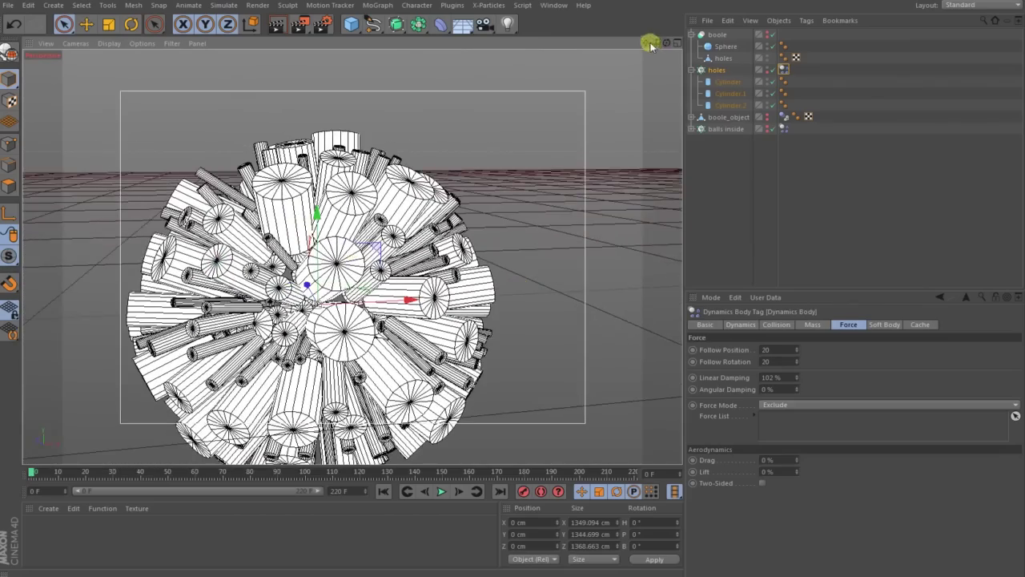
{"action": "left_click_drag", "start_coordinate": [650, 47], "coordinate": [517, 283]}
{"action": "mouse_move", "coordinate": [648, 43]}
{"action": "left_mouse_down"}
{"action": "mouse_move", "coordinate": [524, 280]}
{"action": "mouse_move", "coordinate": [649, 40]}
{"action": "left_mouse_up"}
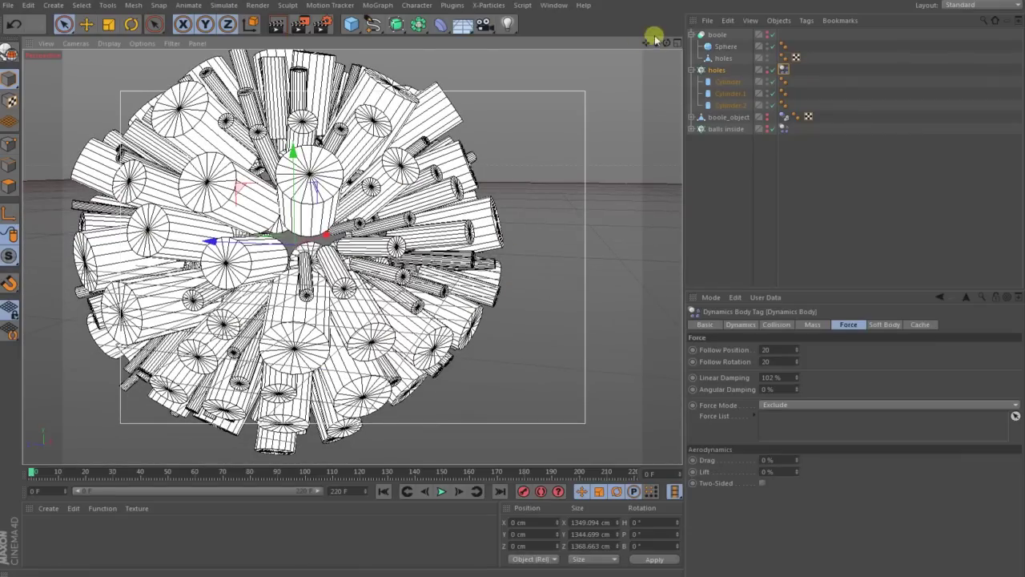
{"action": "left_click_drag", "start_coordinate": [648, 43], "coordinate": [517, 283]}
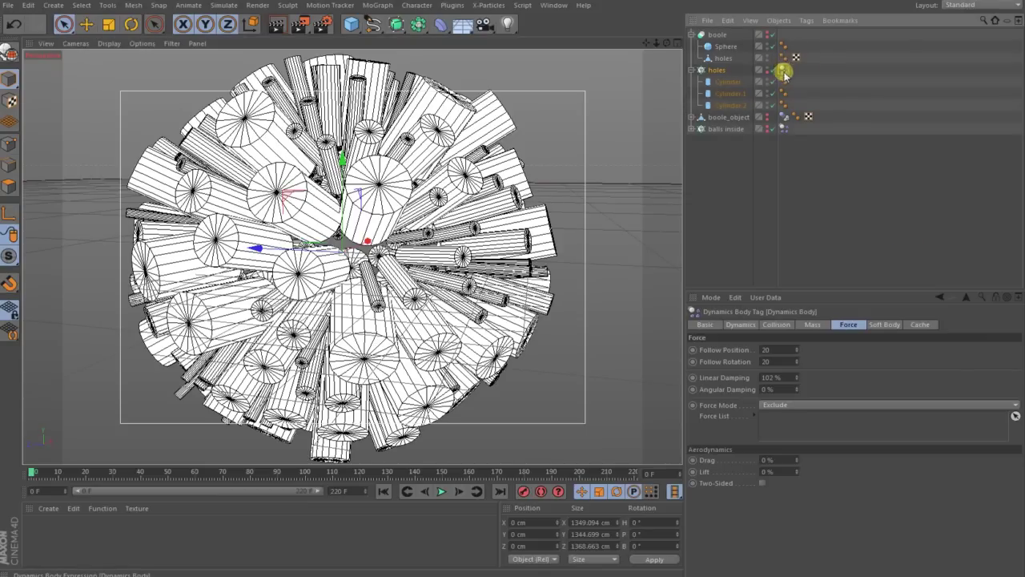
{"action": "left_click", "coordinate": [738, 327]}
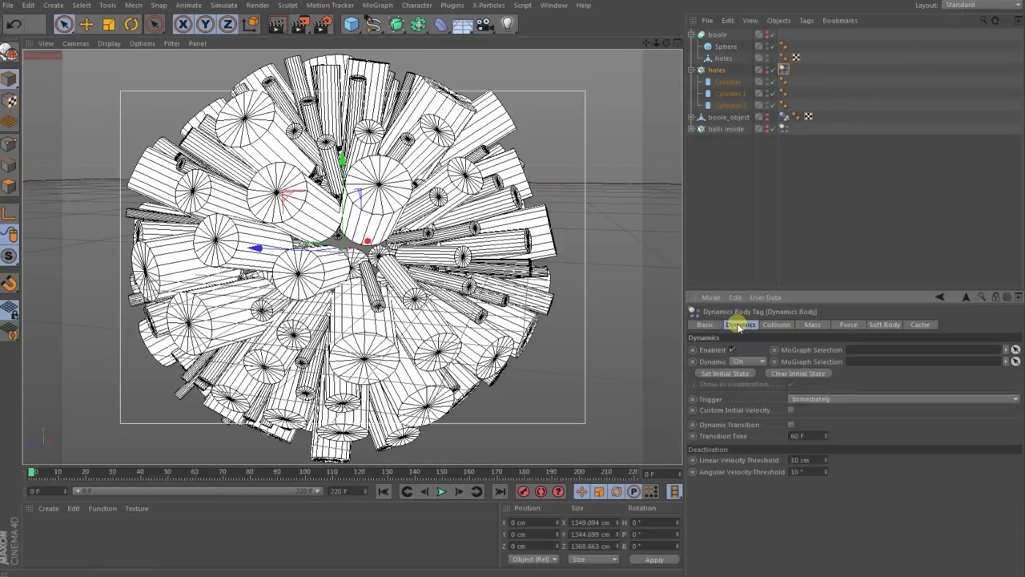
{"action": "left_click", "coordinate": [712, 376]}
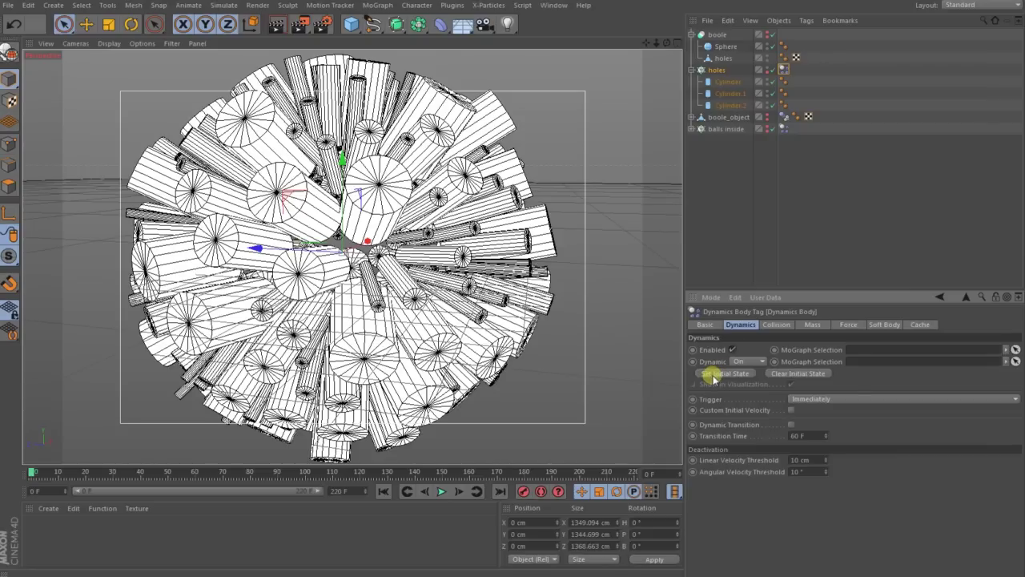
Step: Collapse the holes cloner and select all of its children
{"action": "left_click", "coordinate": [712, 71]}
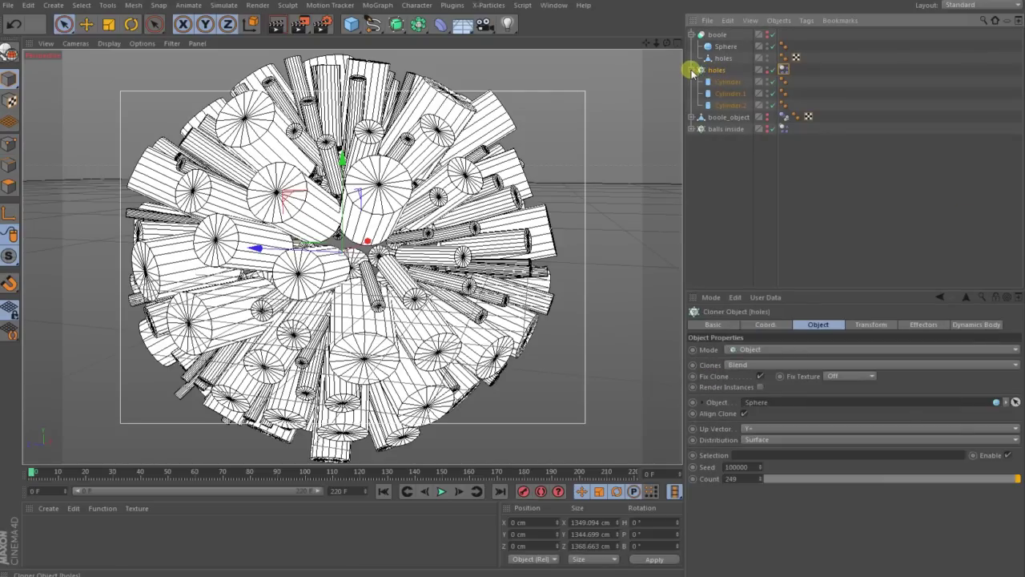
{"action": "left_click", "coordinate": [692, 69]}
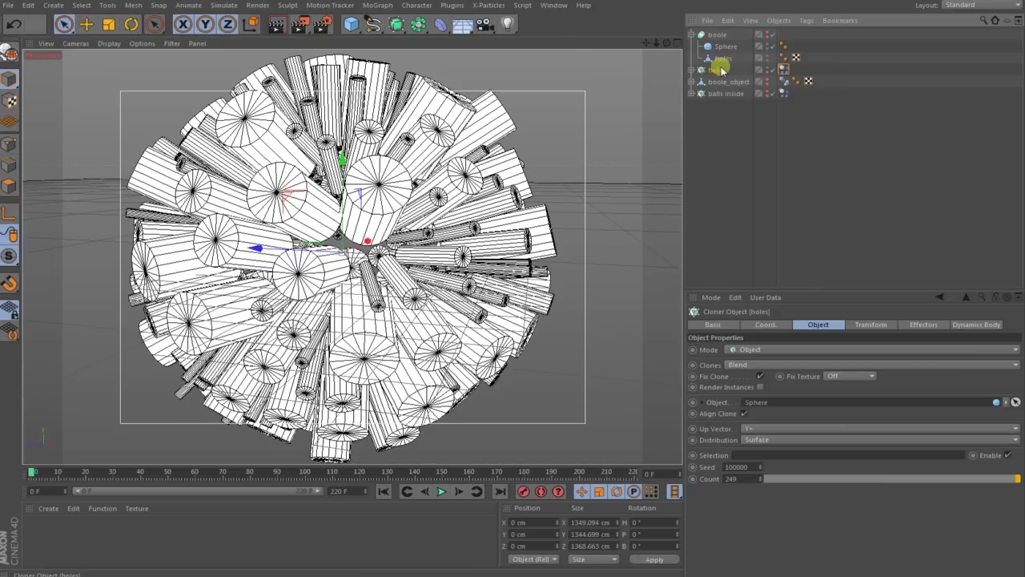
{"action": "right_click", "coordinate": [717, 71]}
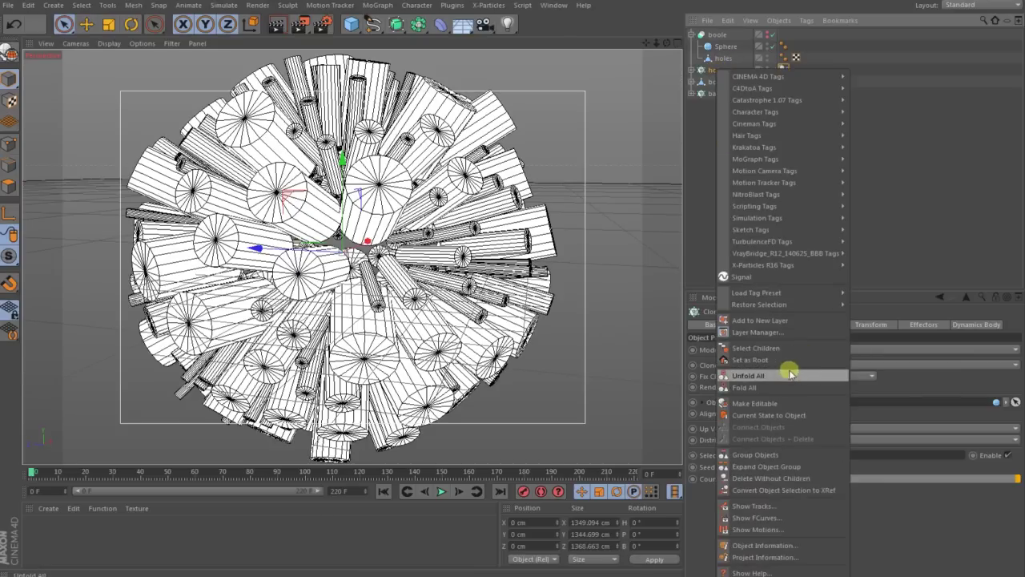
{"action": "left_click", "coordinate": [841, 340]}
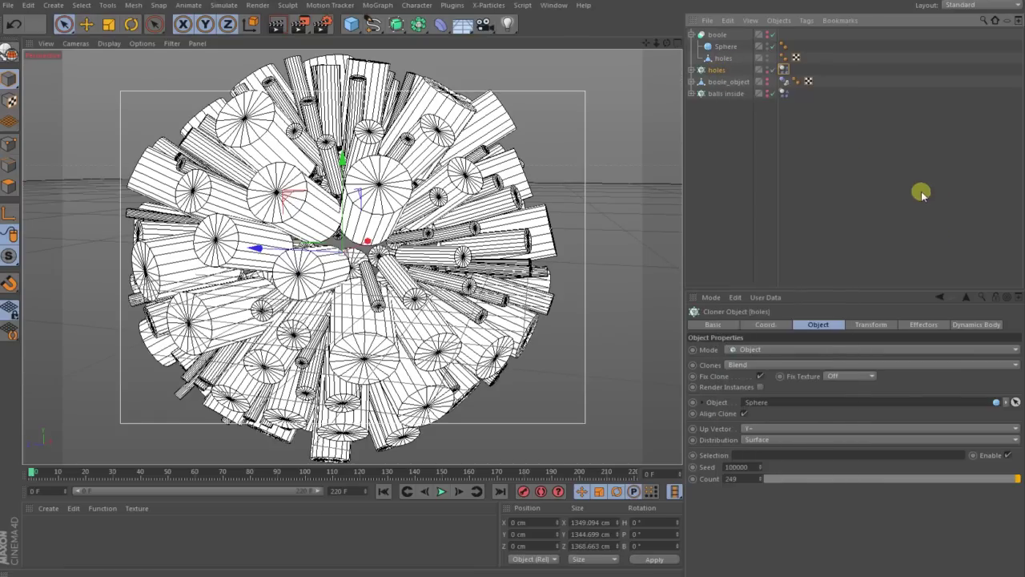
Step: Hide the holes cloner in the viewport and move the holes polygon out of boole to the list bottom
{"action": "right_click", "coordinate": [717, 71]}
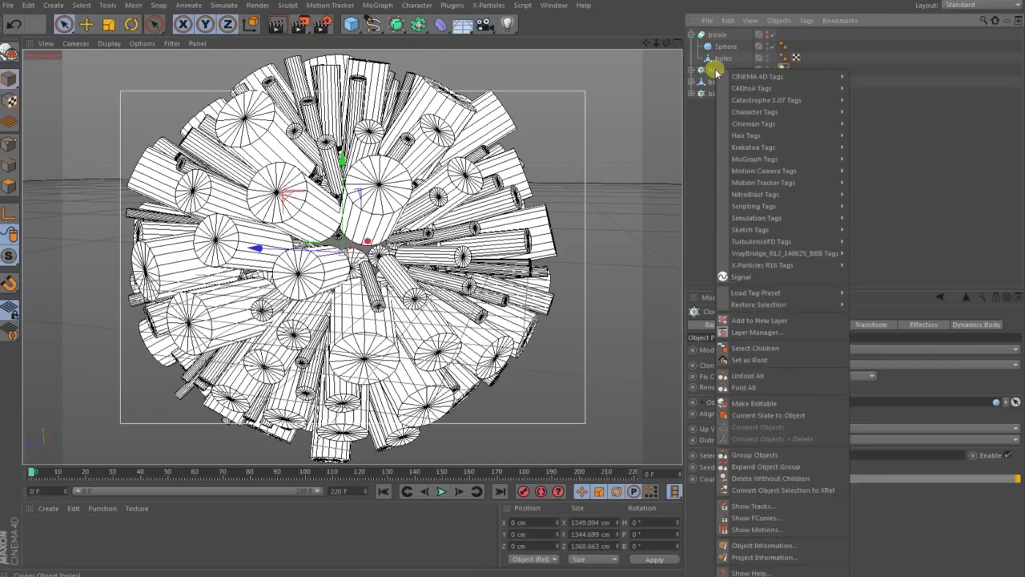
{"action": "left_click", "coordinate": [937, 227]}
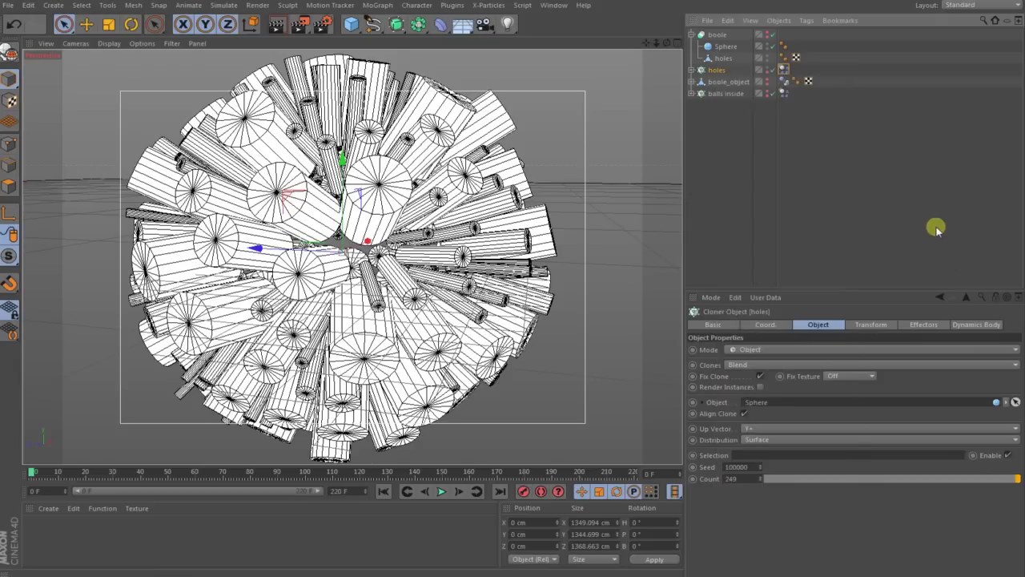
{"action": "right_click", "coordinate": [713, 70]}
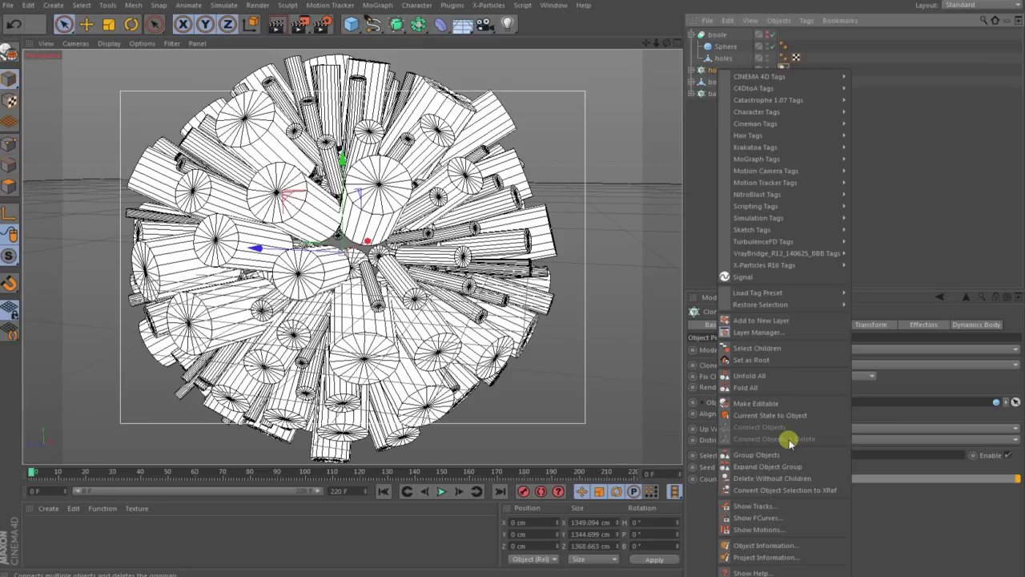
{"action": "left_click", "coordinate": [929, 216]}
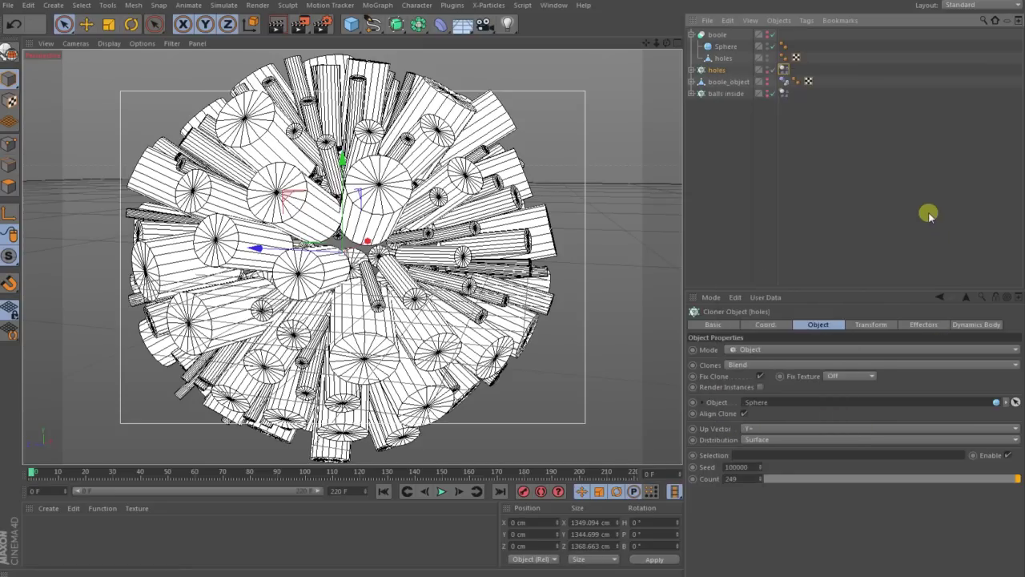
{"action": "left_click", "coordinate": [767, 70]}
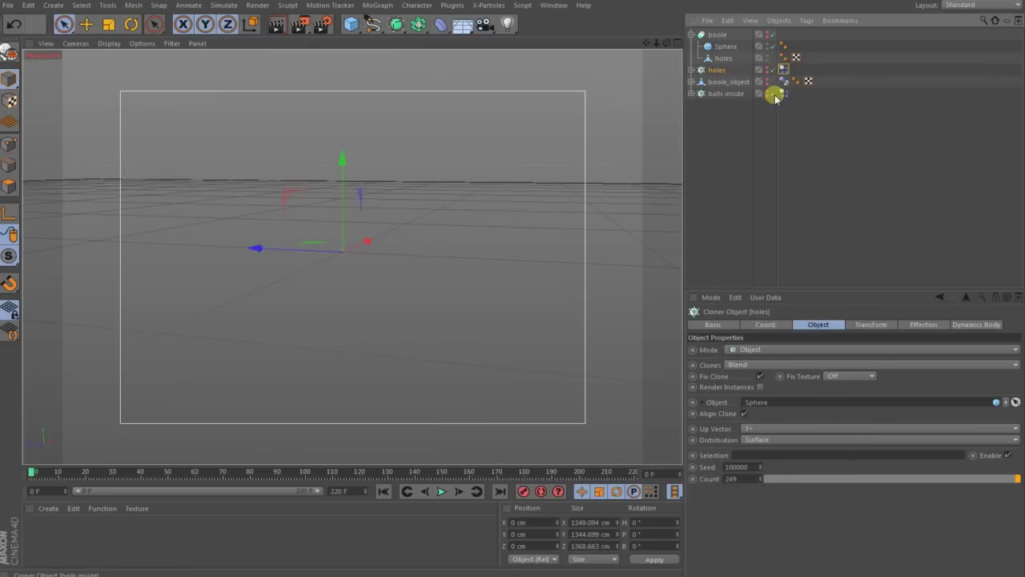
{"action": "left_click_drag", "start_coordinate": [723, 60], "coordinate": [733, 164]}
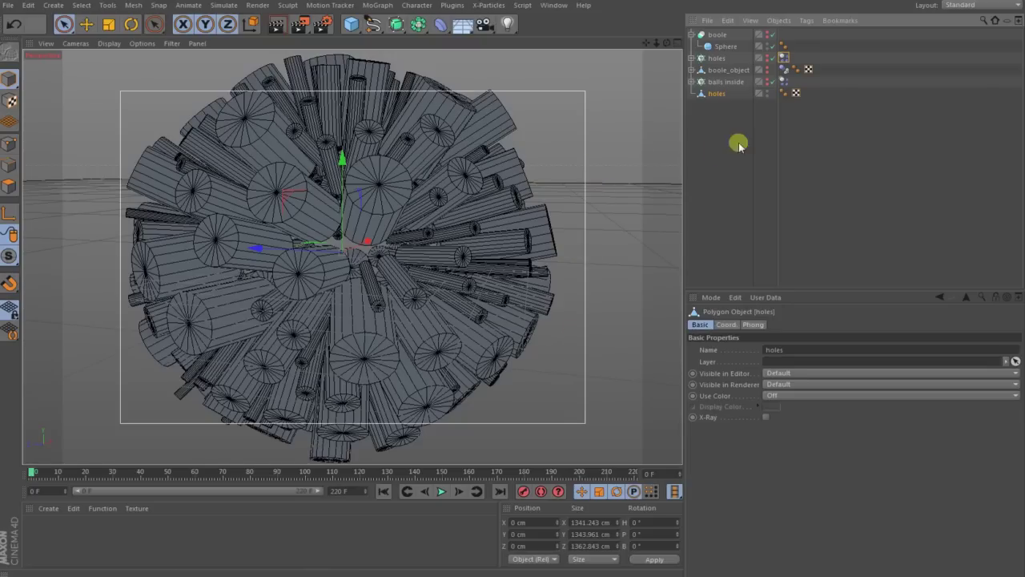
Step: Turn off boole's Hide new edges, put the holes polygon back under Sphere, and hide boole in the viewport
{"action": "left_click", "coordinate": [416, 24]}
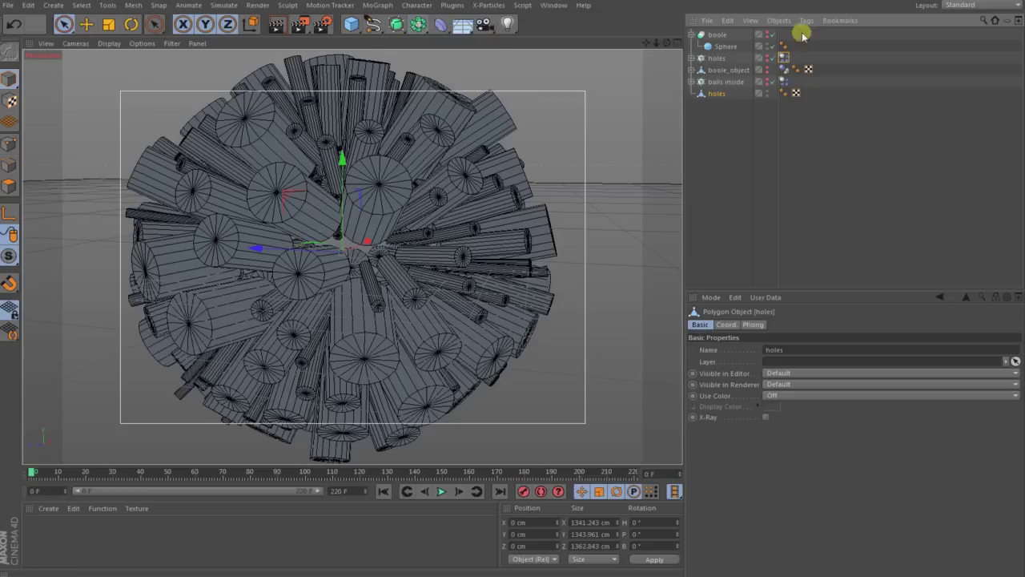
{"action": "left_click", "coordinate": [717, 36]}
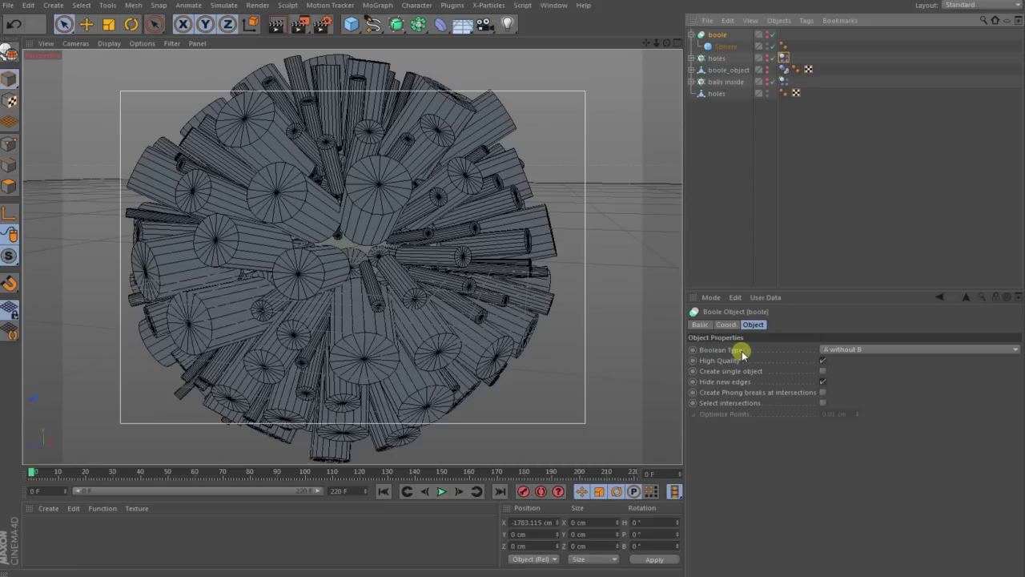
{"action": "left_click", "coordinate": [823, 382]}
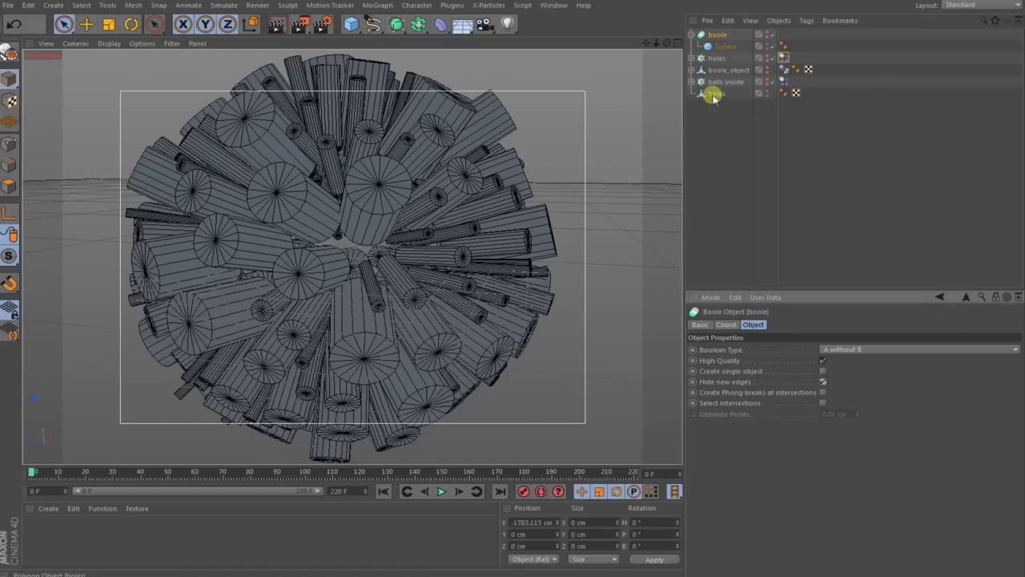
{"action": "left_click_drag", "start_coordinate": [715, 93], "coordinate": [728, 47]}
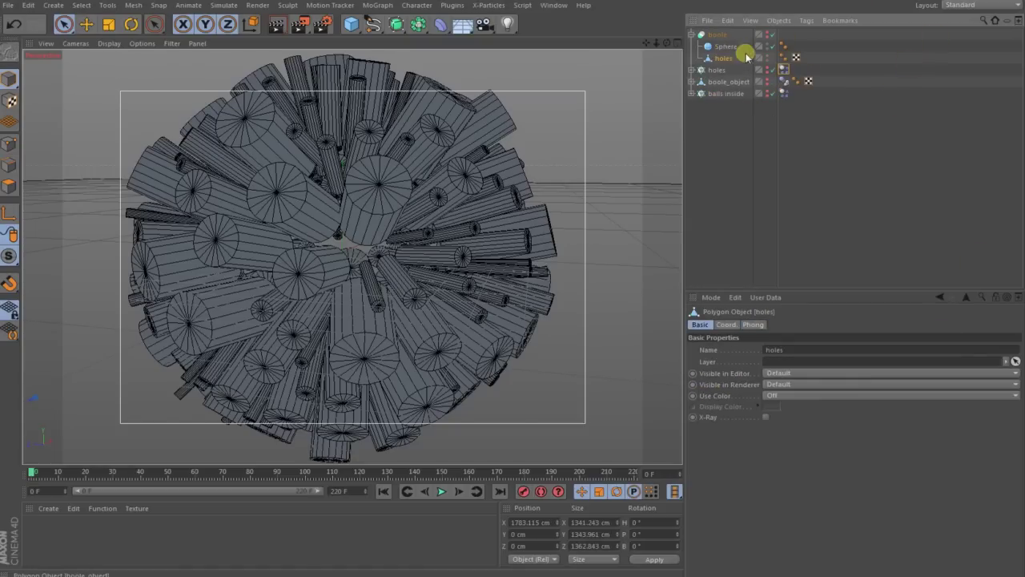
{"action": "left_click", "coordinate": [722, 47]}
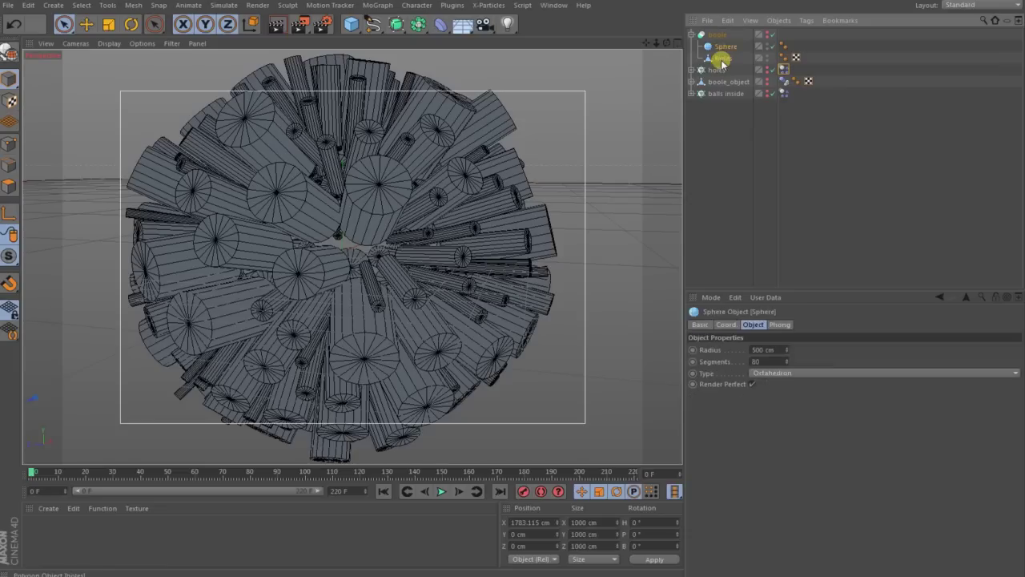
{"action": "left_click", "coordinate": [721, 59]}
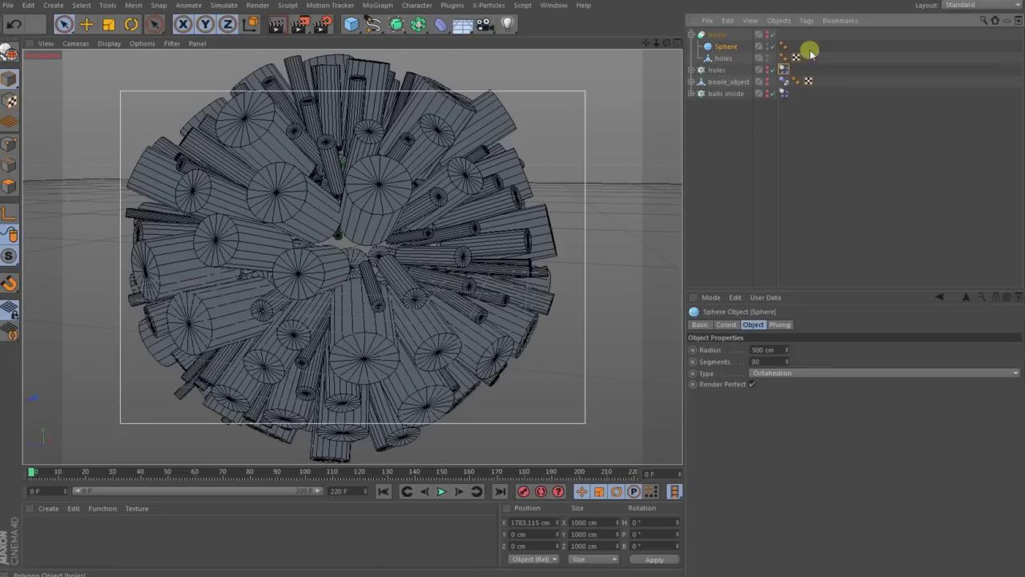
{"action": "left_click", "coordinate": [767, 48]}
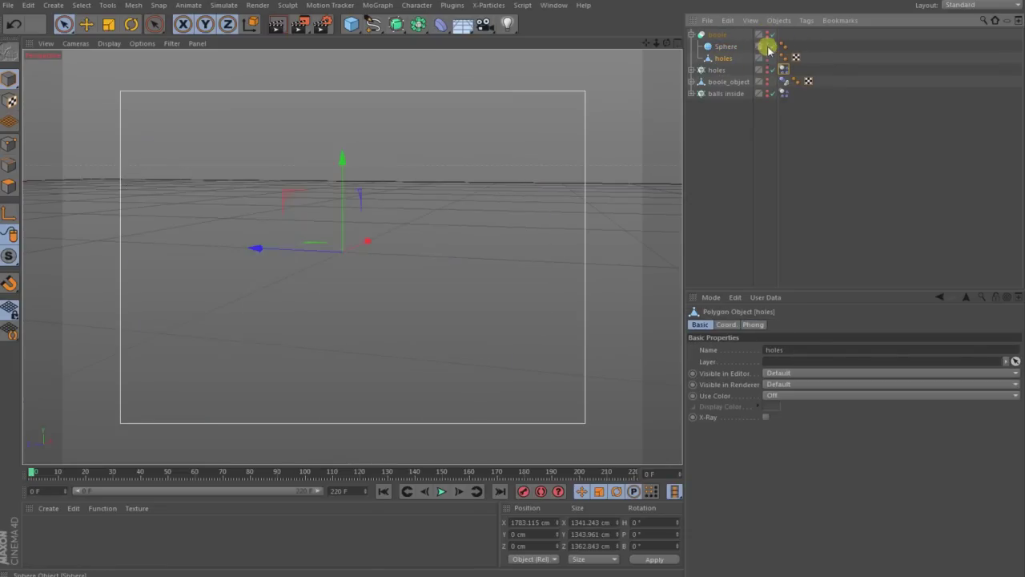
Step: Show and expand boole_object, disable its Explosion FX, and orbit closer to the holed sphere
{"action": "left_click", "coordinate": [768, 82]}
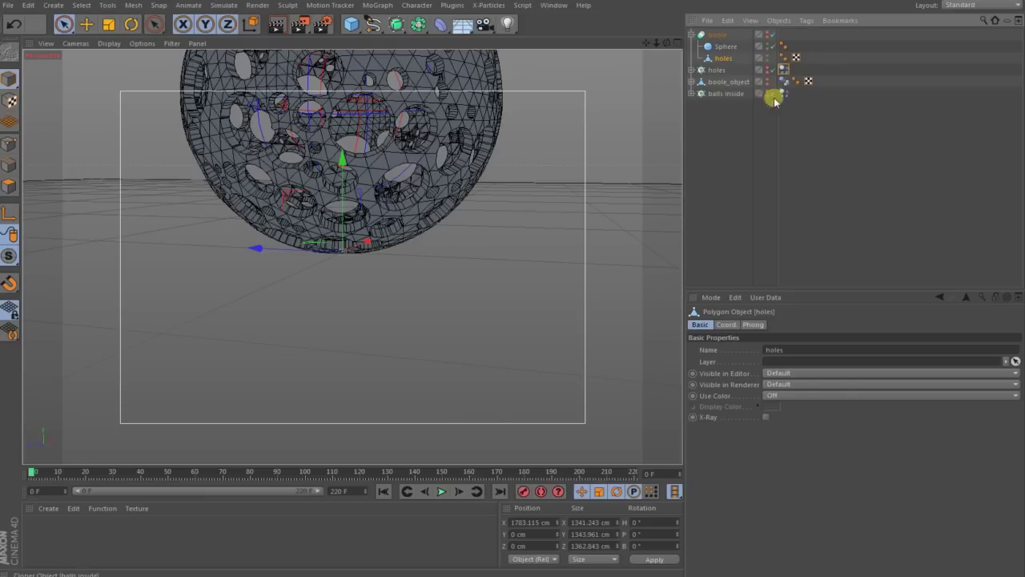
{"action": "left_click", "coordinate": [694, 82]}
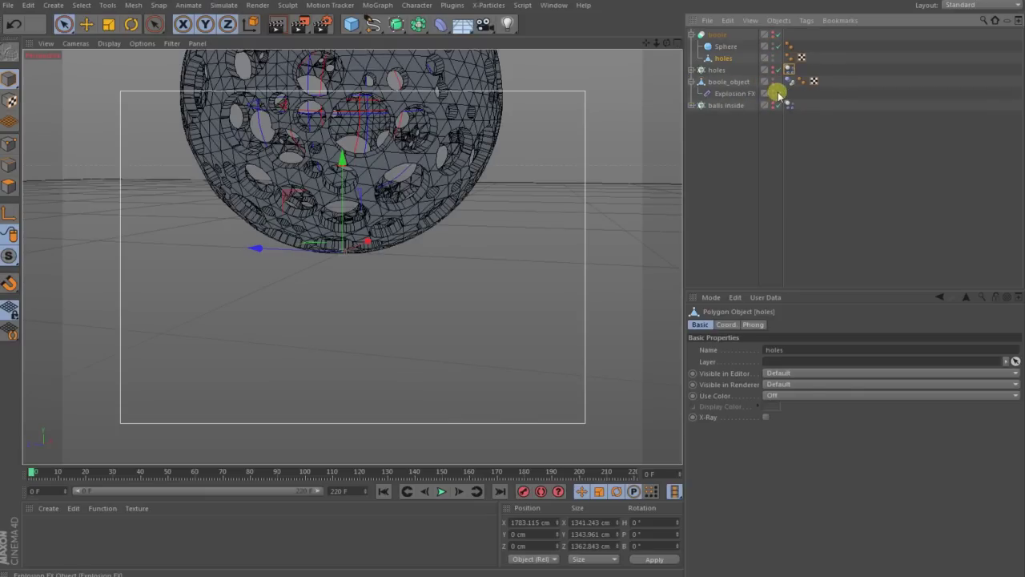
{"action": "left_click", "coordinate": [779, 93]}
{"action": "key", "text": "h"}
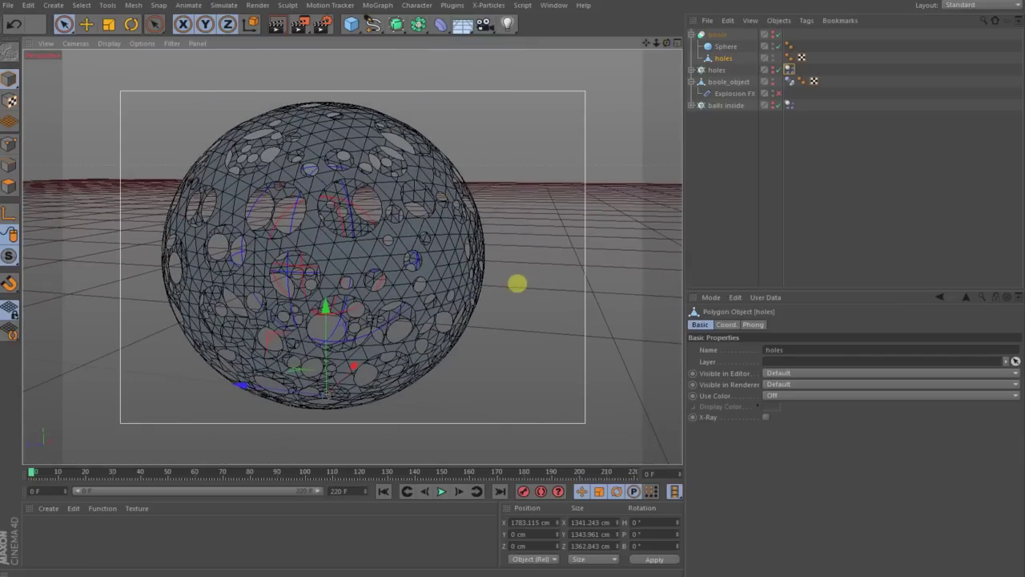
{"action": "mouse_move", "coordinate": [516, 283]}
{"action": "left_mouse_down", "text": "alt"}
{"action": "mouse_move", "coordinate": [508, 283]}
{"action": "mouse_move", "coordinate": [517, 283]}
{"action": "left_mouse_up", "text": "alt"}
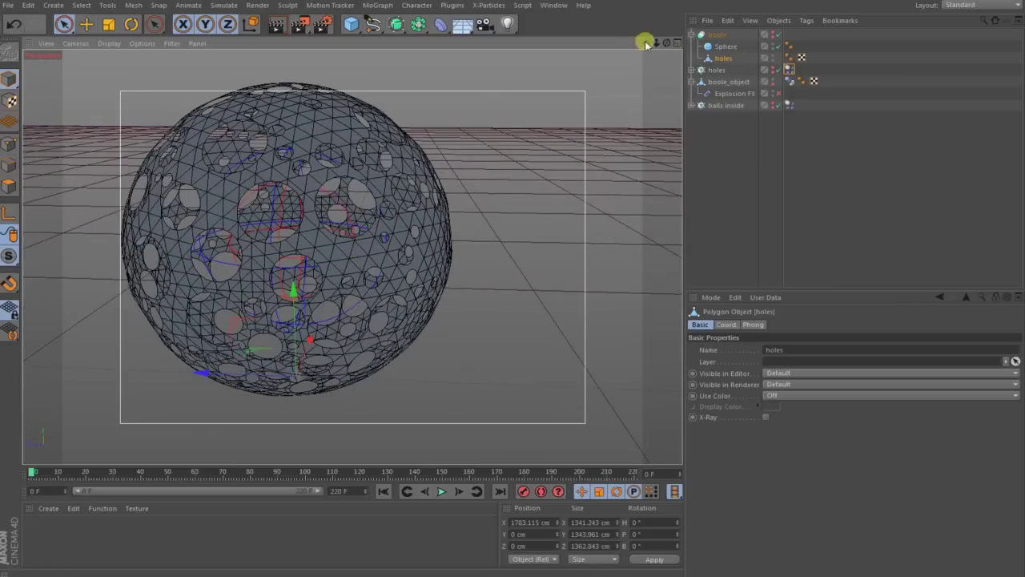
{"action": "left_click_drag", "start_coordinate": [646, 44], "coordinate": [519, 283]}
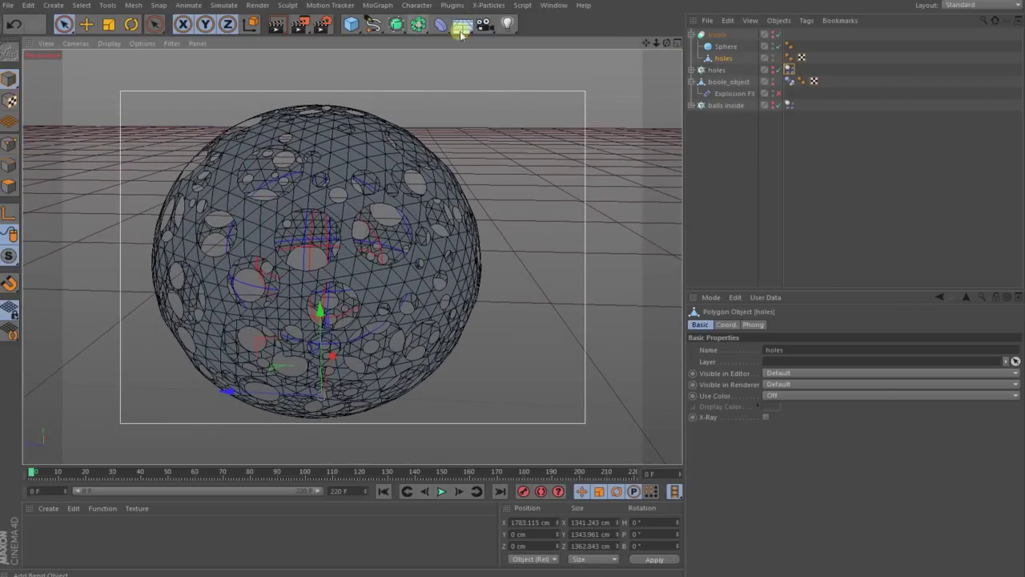
{"action": "left_click", "coordinate": [441, 24]}
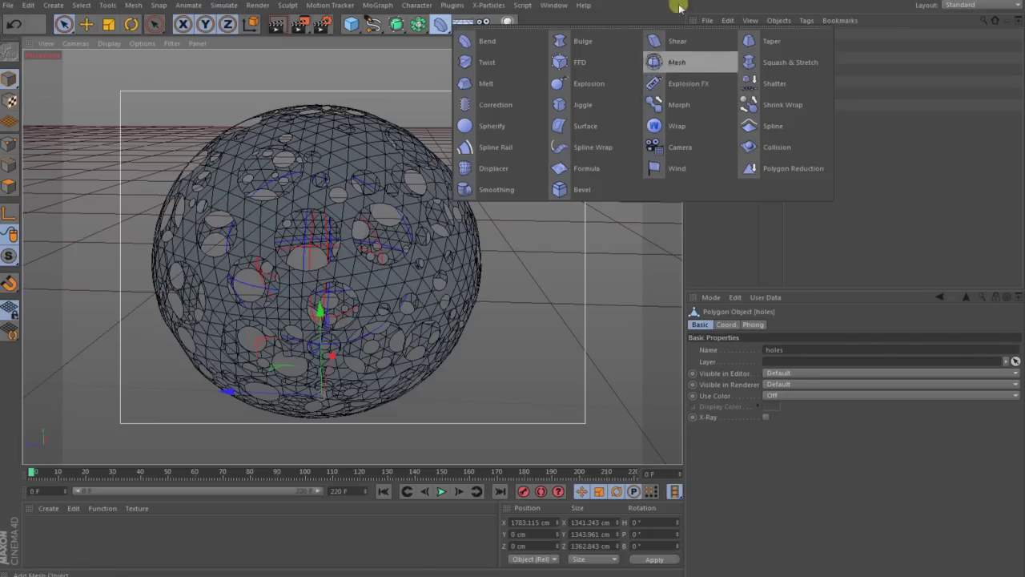
{"action": "left_click", "coordinate": [679, 83]}
{"action": "left_click", "coordinate": [719, 83]}
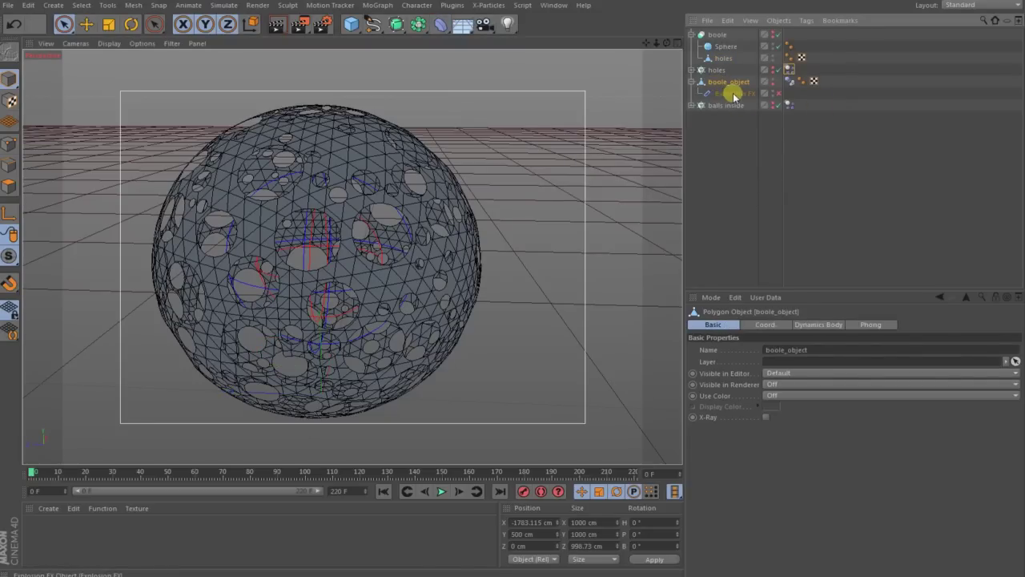
Step: Re-enable Explosion FX and set its explosion Time to 0%
{"action": "left_click", "coordinate": [779, 93]}
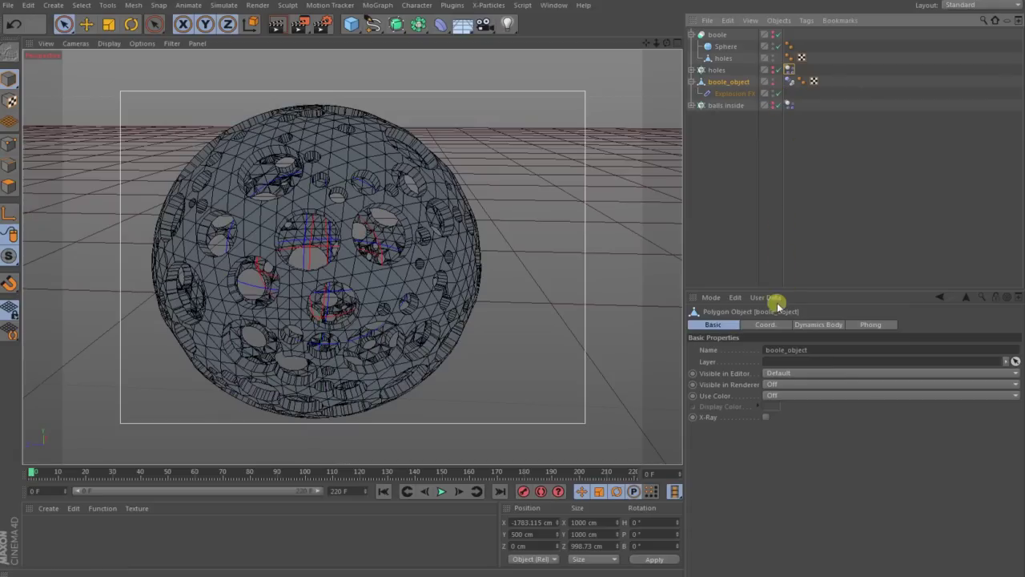
{"action": "left_click", "coordinate": [729, 94]}
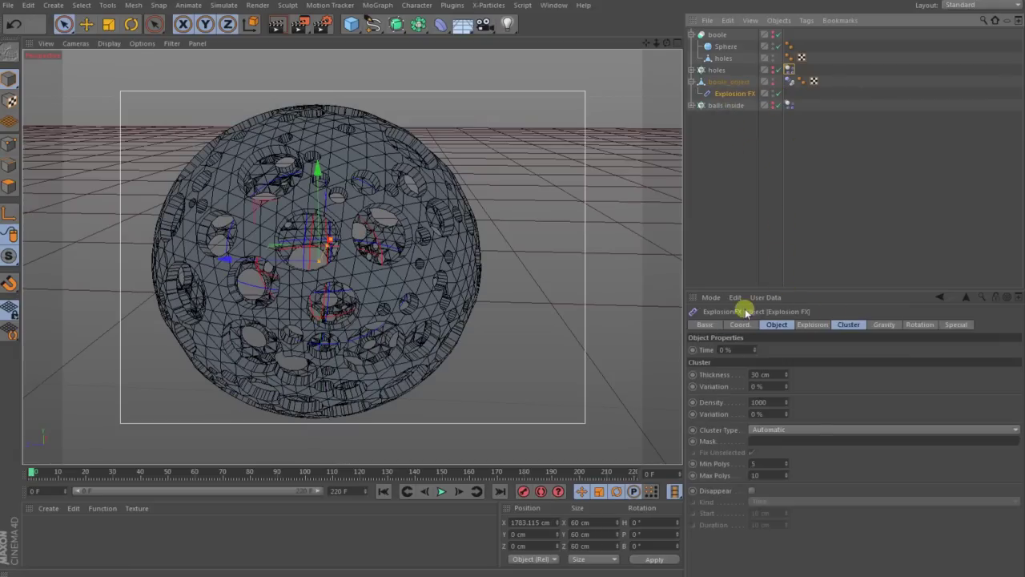
{"action": "left_click", "coordinate": [775, 324]}
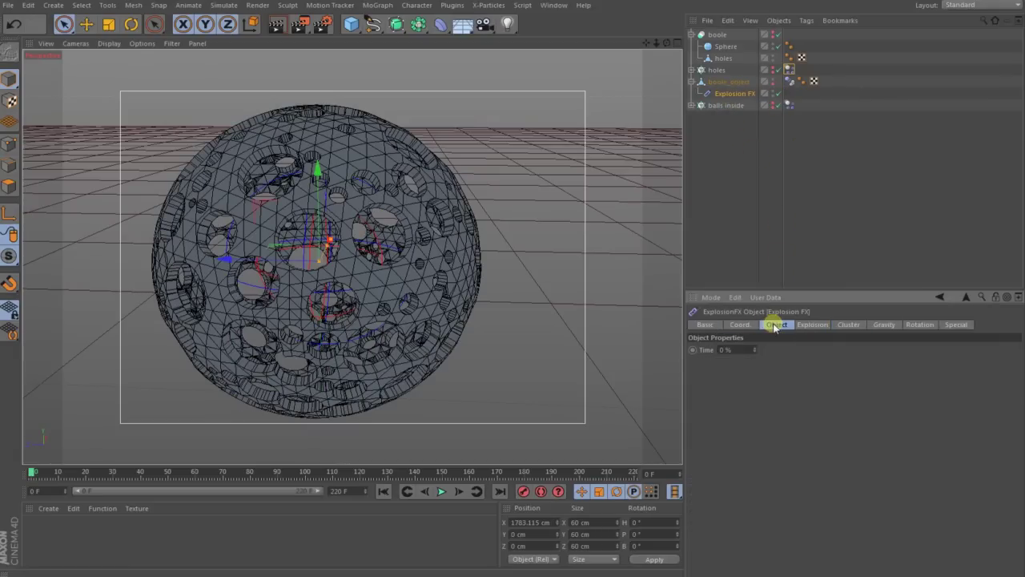
{"action": "double_click", "coordinate": [729, 350]}
{"action": "type", "text": "0"}
{"action": "key", "text": "Return"}
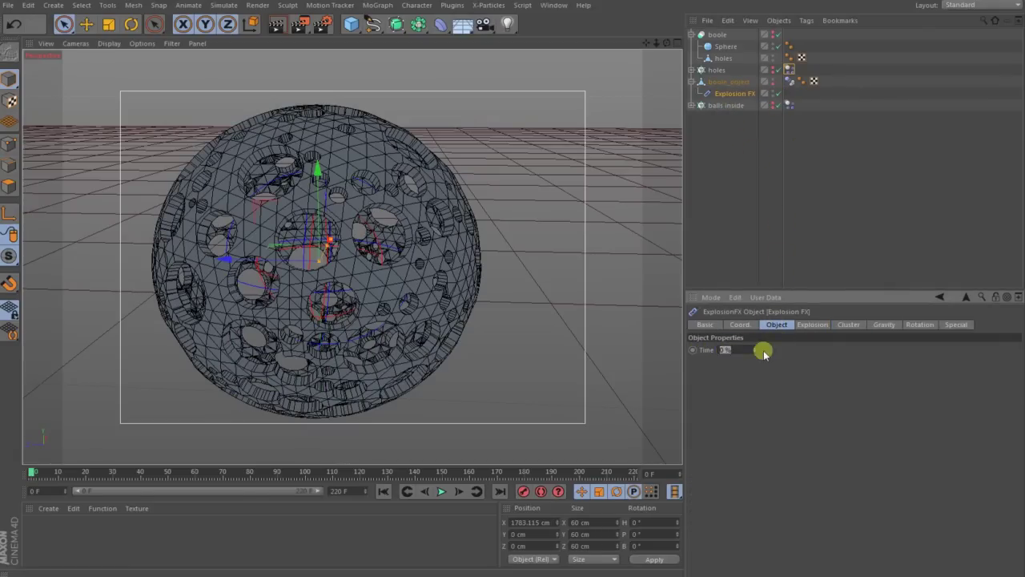
Step: Set the Explosion FX cluster Thickness to 30 cm and pan across the sphere
{"action": "left_click", "coordinate": [850, 325]}
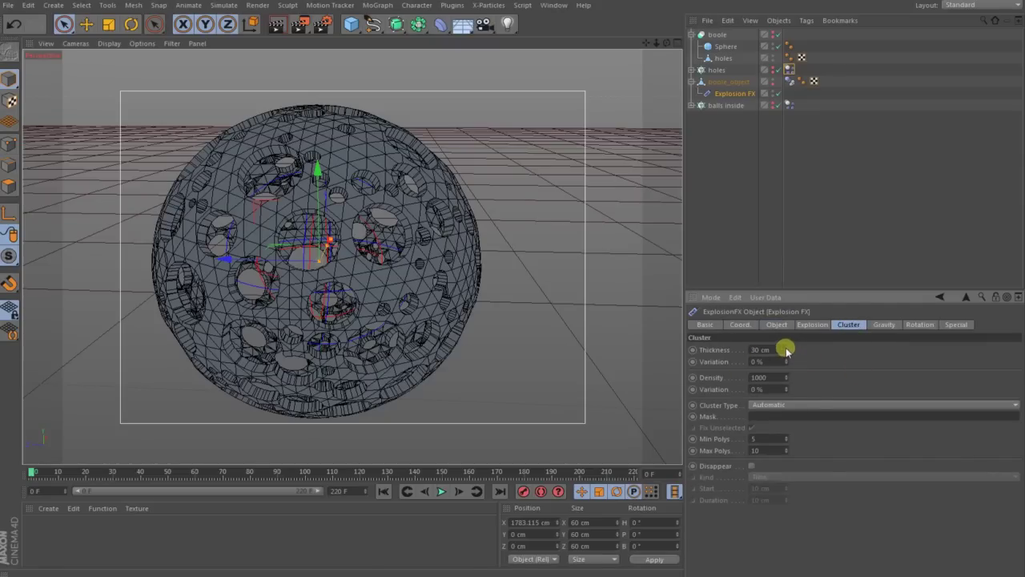
{"action": "left_click", "coordinate": [787, 351]}
{"action": "left_click", "coordinate": [787, 352]}
{"action": "mouse_move", "coordinate": [786, 349]}
{"action": "left_mouse_down"}
{"action": "mouse_move", "coordinate": [785, 325]}
{"action": "mouse_move", "coordinate": [786, 348]}
{"action": "mouse_move", "coordinate": [774, 337]}
{"action": "left_mouse_up"}
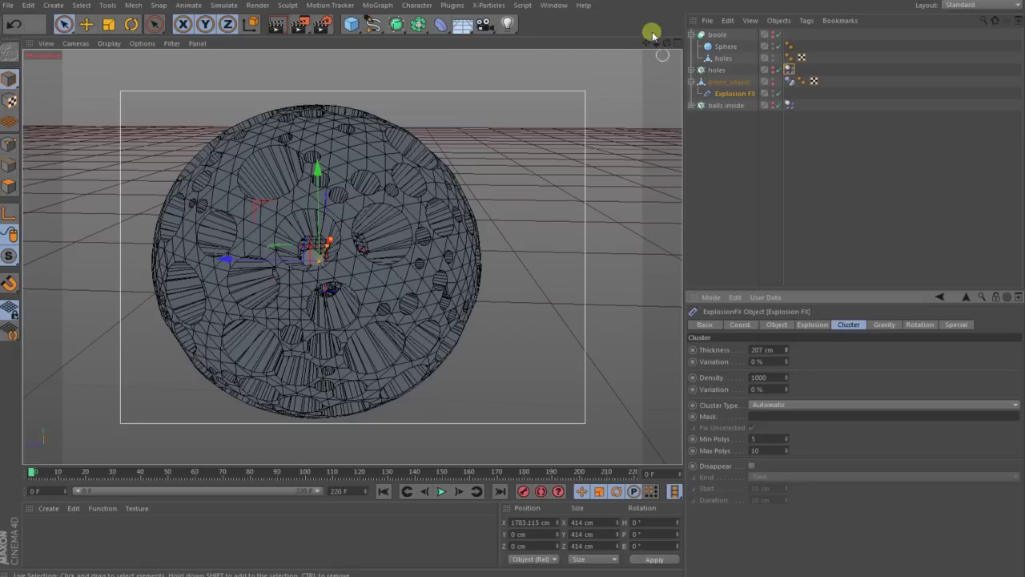
{"action": "scroll", "coordinate": [518, 284], "scroll_direction": "down", "scroll_amount": 3}
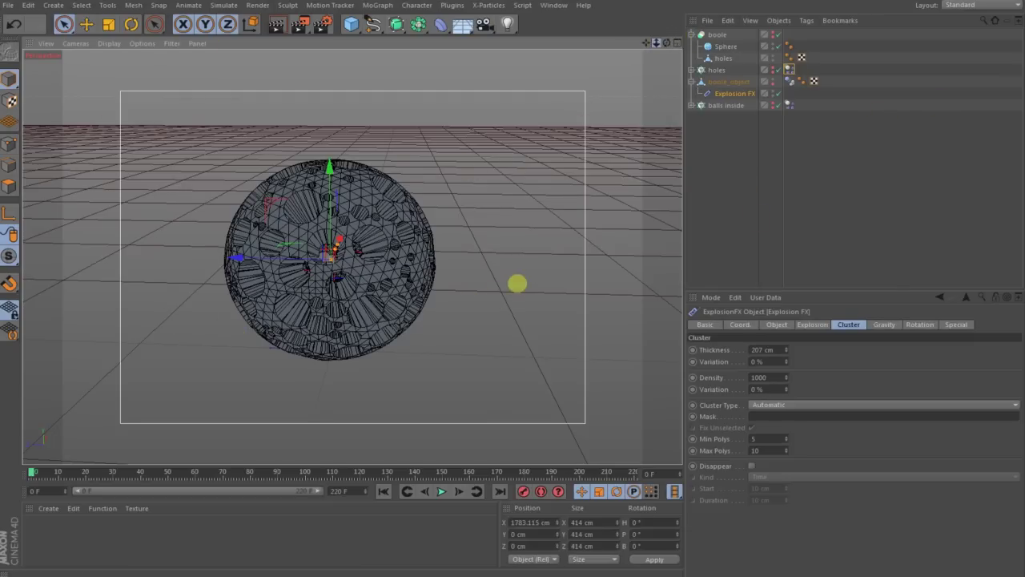
{"action": "scroll", "coordinate": [520, 283], "scroll_direction": "up", "scroll_amount": 3}
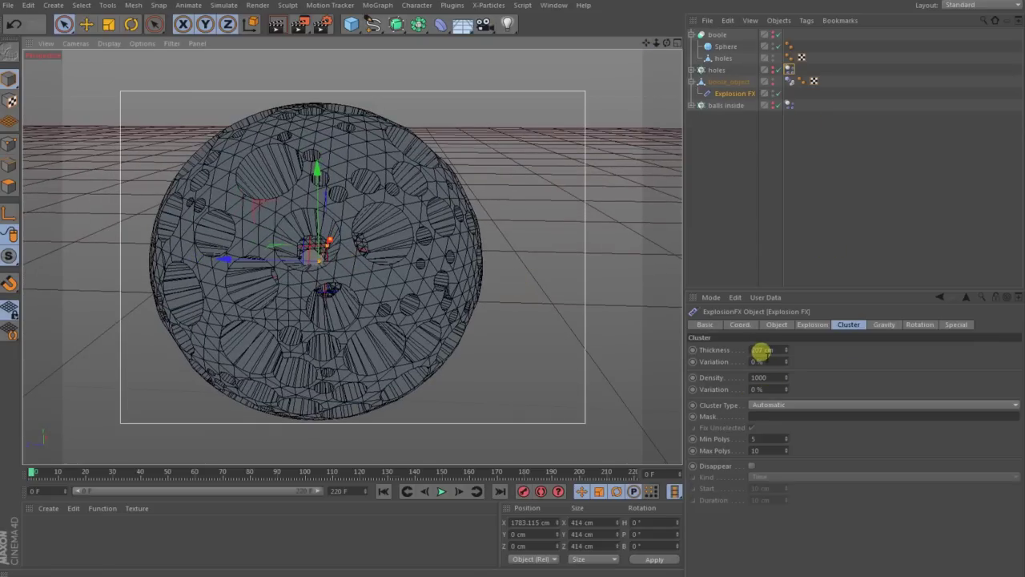
{"action": "left_click", "coordinate": [759, 350]}
{"action": "type", "text": "30"}
{"action": "key", "text": "Return"}
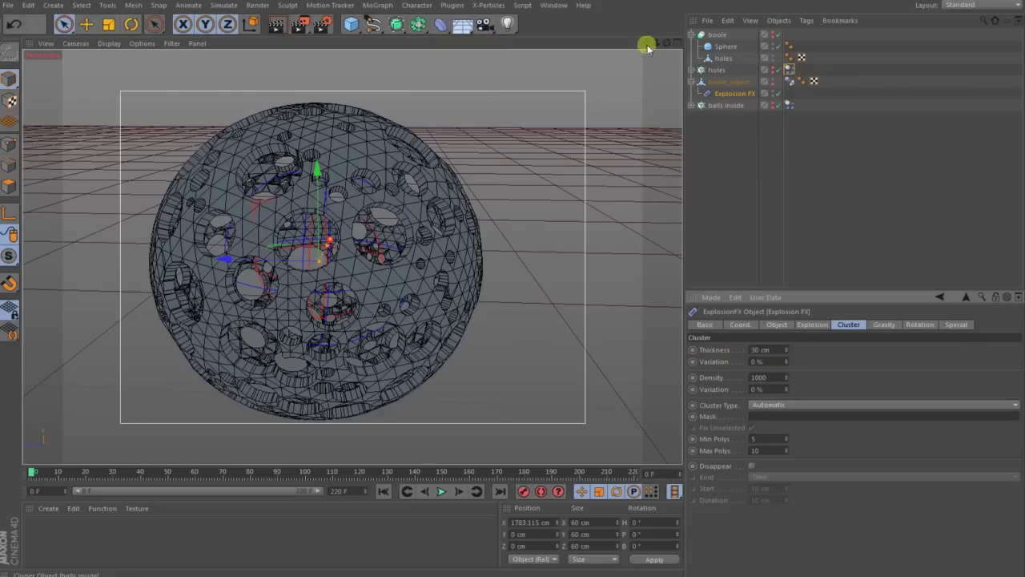
{"action": "left_click_drag", "start_coordinate": [647, 44], "coordinate": [523, 283]}
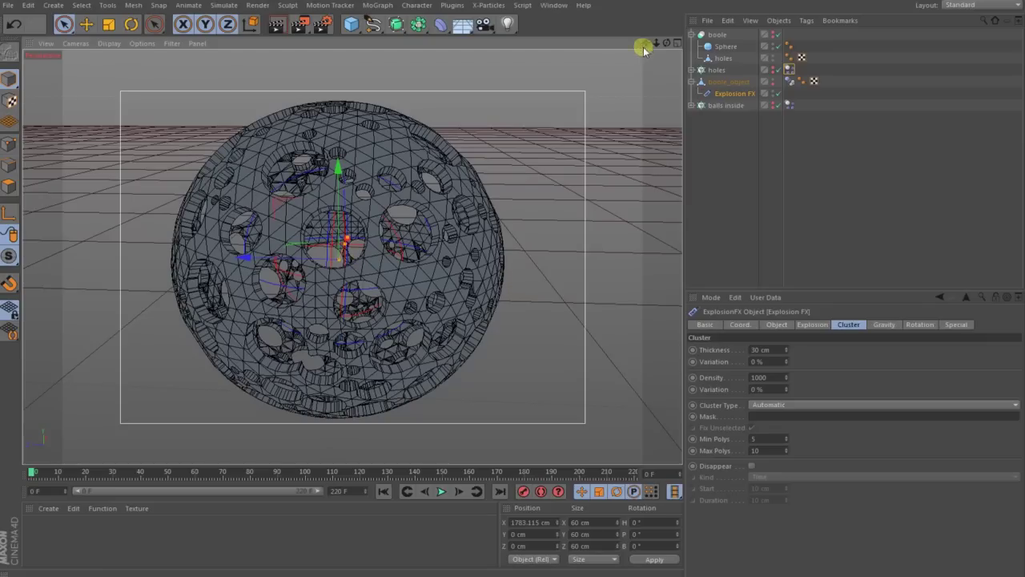
Step: Check the finished render, then inspect balls inside's Sphere and its Grid Array cloner (2×2×2)
{"action": "mouse_move", "coordinate": [400, 574]}
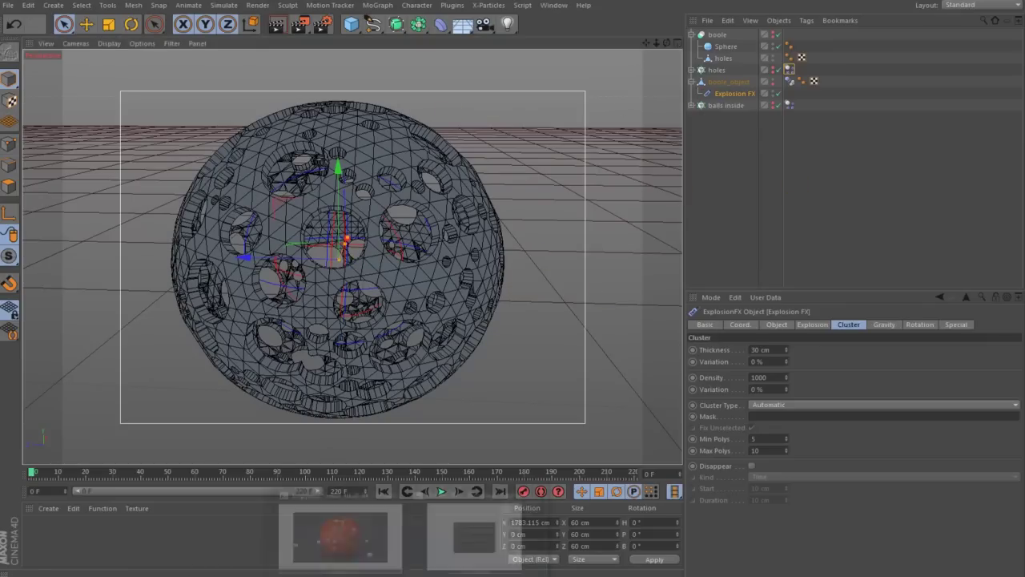
{"action": "left_click", "coordinate": [340, 535]}
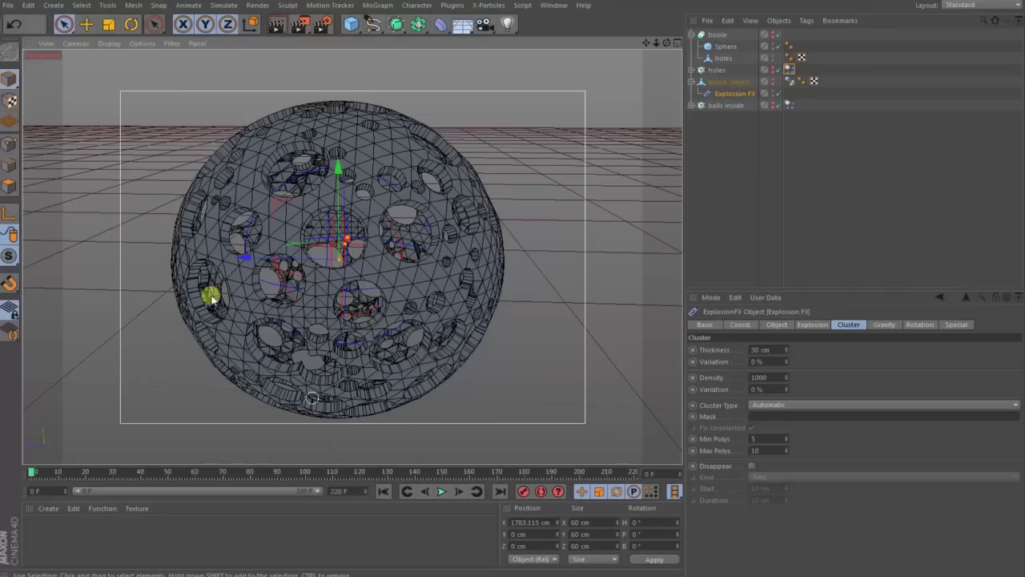
{"action": "left_click", "coordinate": [696, 82]}
{"action": "left_click", "coordinate": [696, 94]}
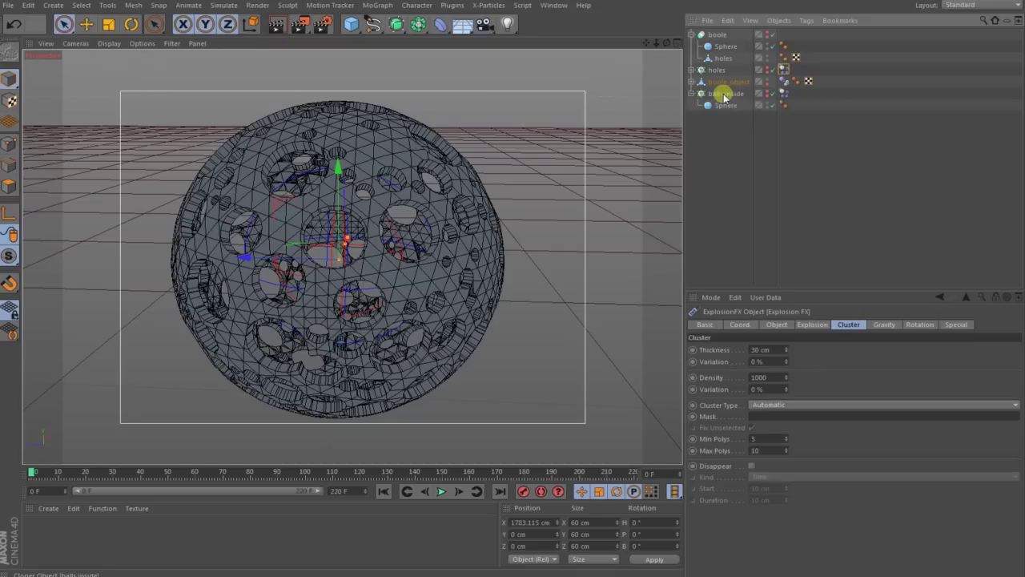
{"action": "left_click", "coordinate": [725, 105]}
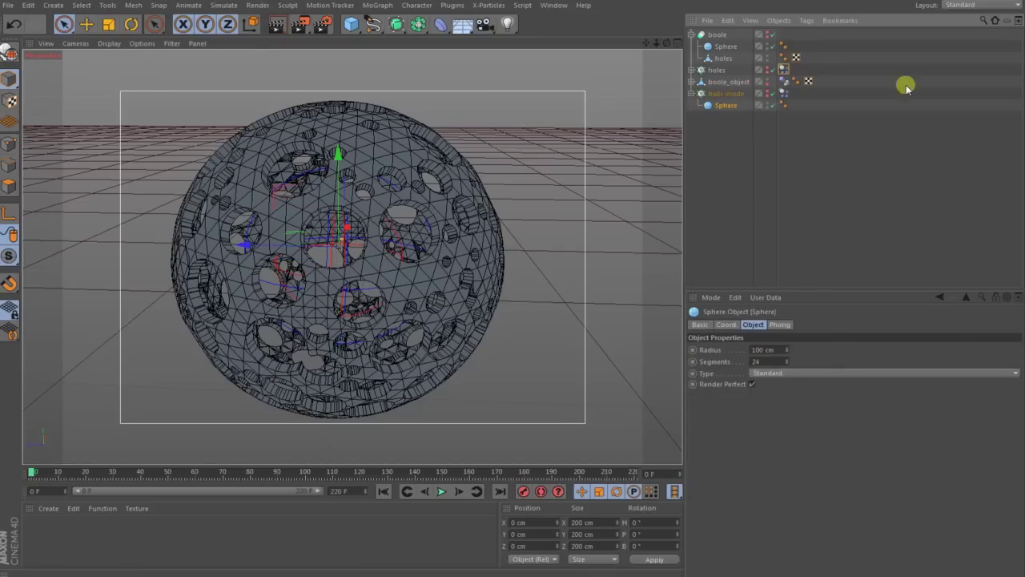
{"action": "left_click", "coordinate": [718, 94]}
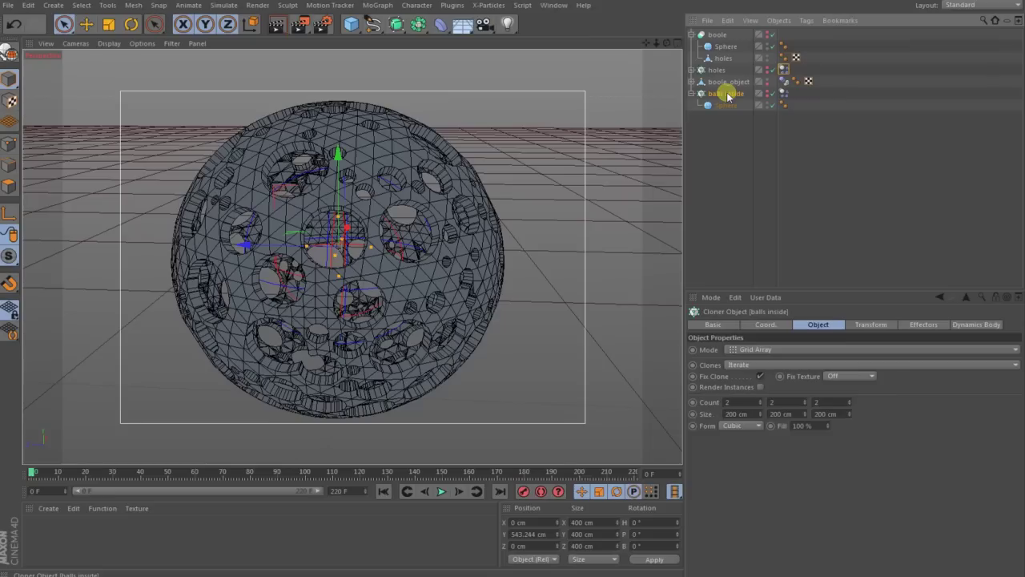
{"action": "left_click", "coordinate": [771, 350]}
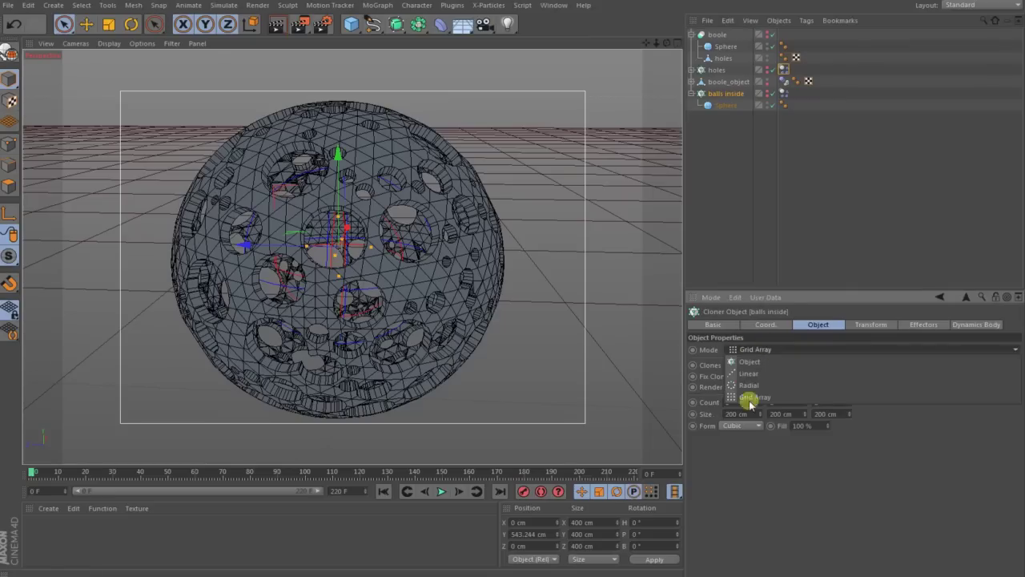
{"action": "left_click", "coordinate": [768, 94]}
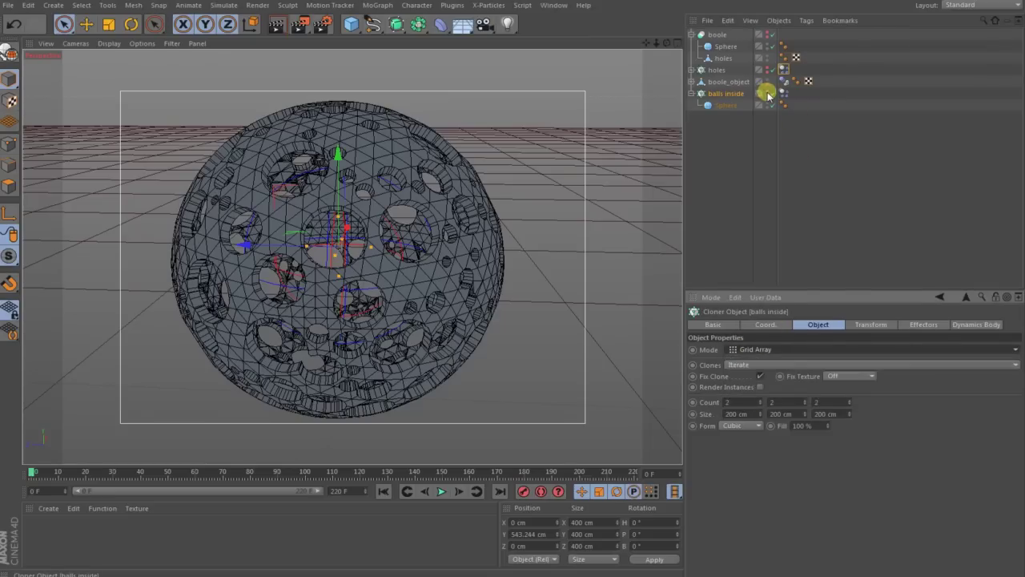
Step: Make the cloned balls visible and view them with boole_object hidden, then shown again
{"action": "left_click", "coordinate": [767, 94]}
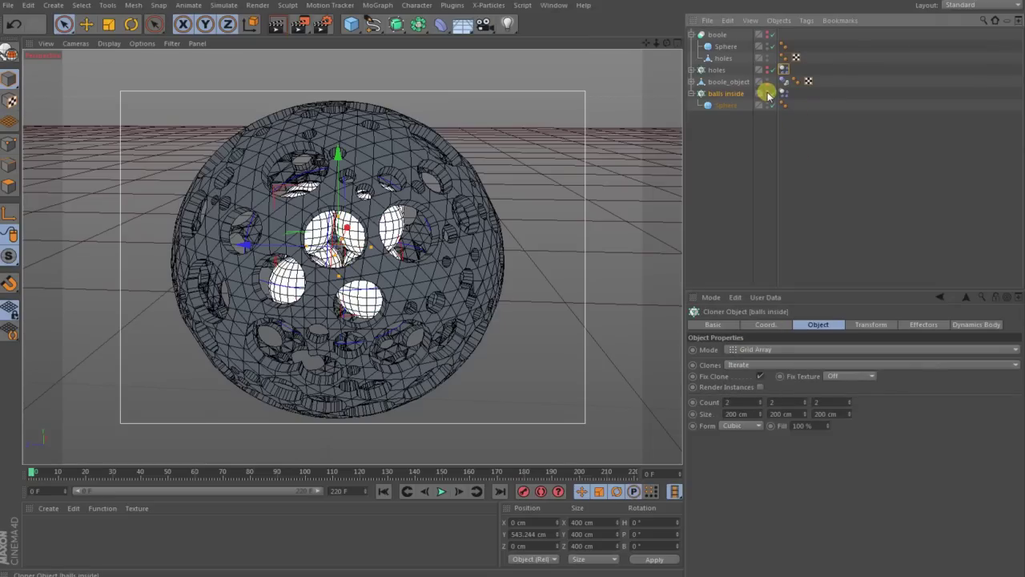
{"action": "left_click", "coordinate": [767, 81]}
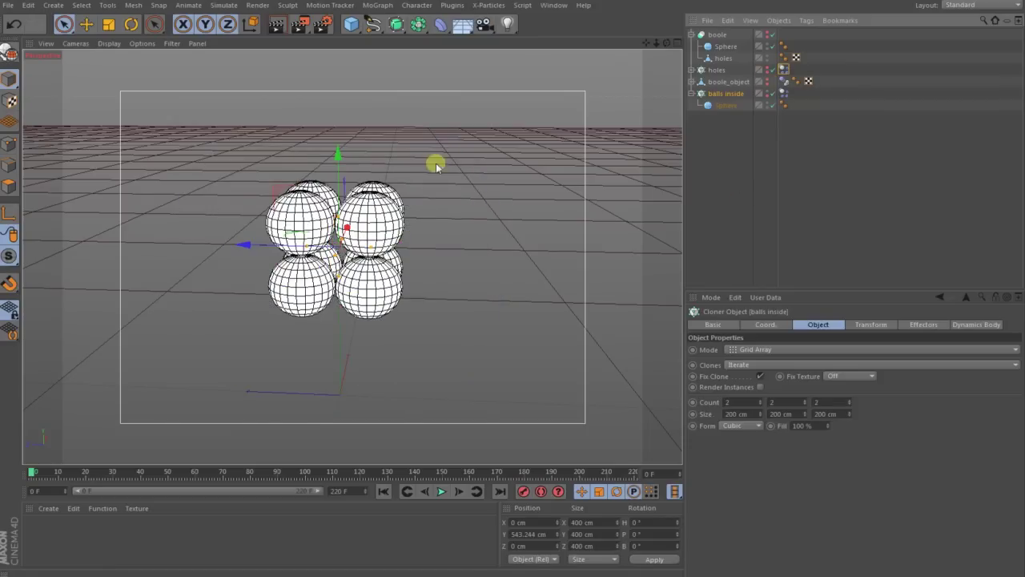
{"action": "left_click_drag", "start_coordinate": [517, 283], "coordinate": [518, 284], "text": "alt"}
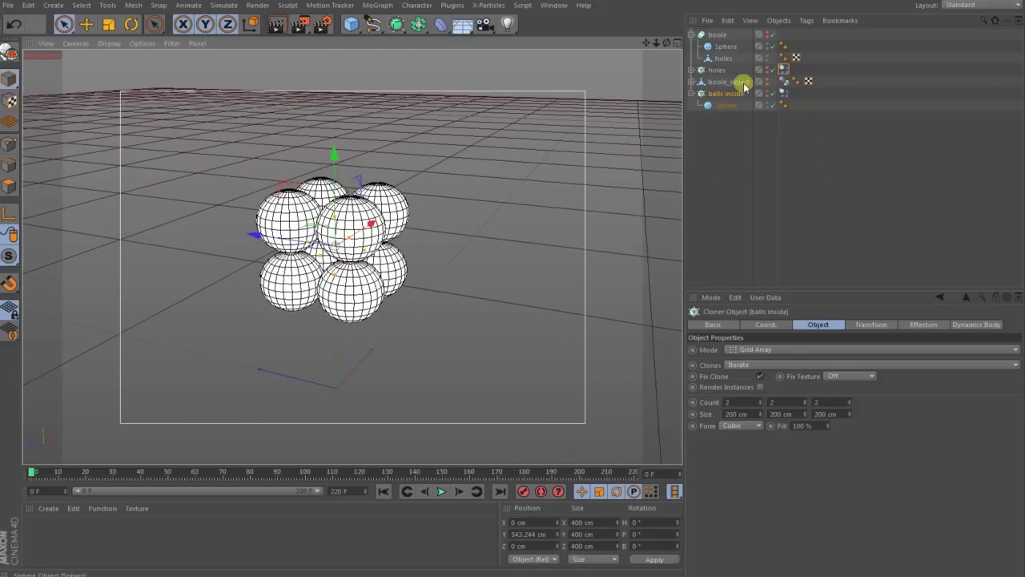
{"action": "left_click", "coordinate": [767, 80]}
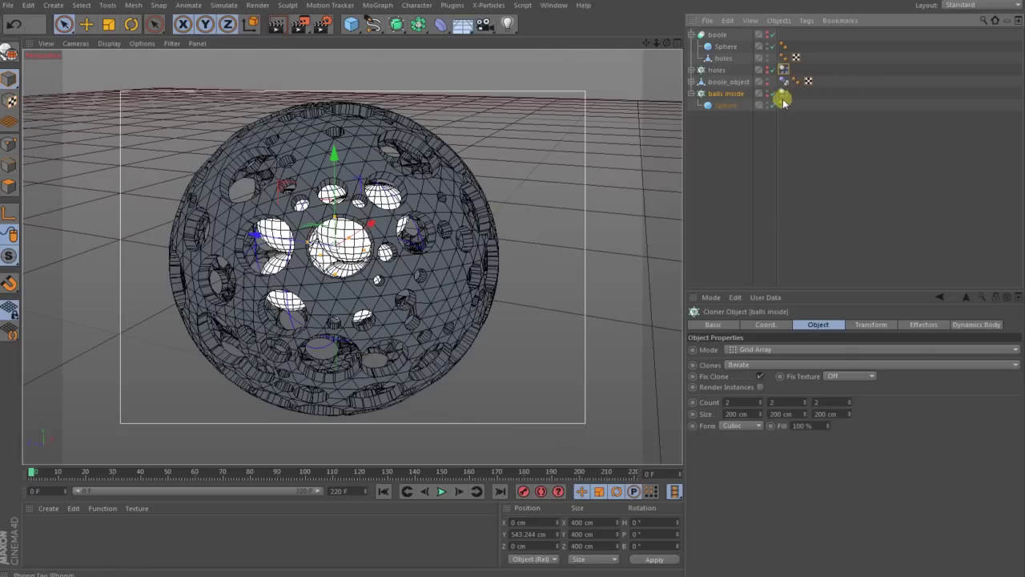
Step: Collapse the balls inside cloner and add a Rigid Body simulation tag to it
{"action": "left_click", "coordinate": [694, 95]}
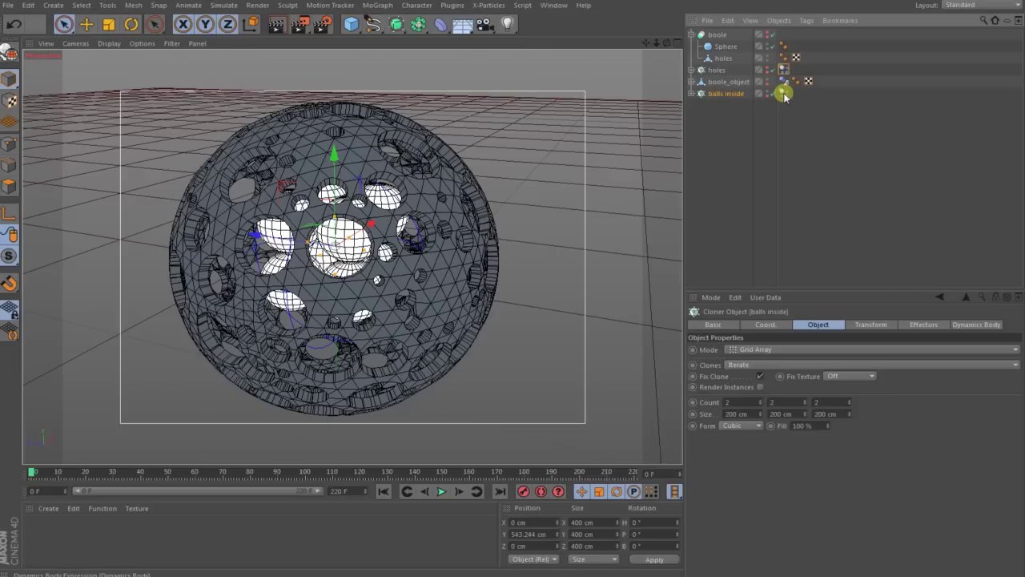
{"action": "right_click", "coordinate": [723, 93]}
{"action": "mouse_move", "coordinate": [812, 217]}
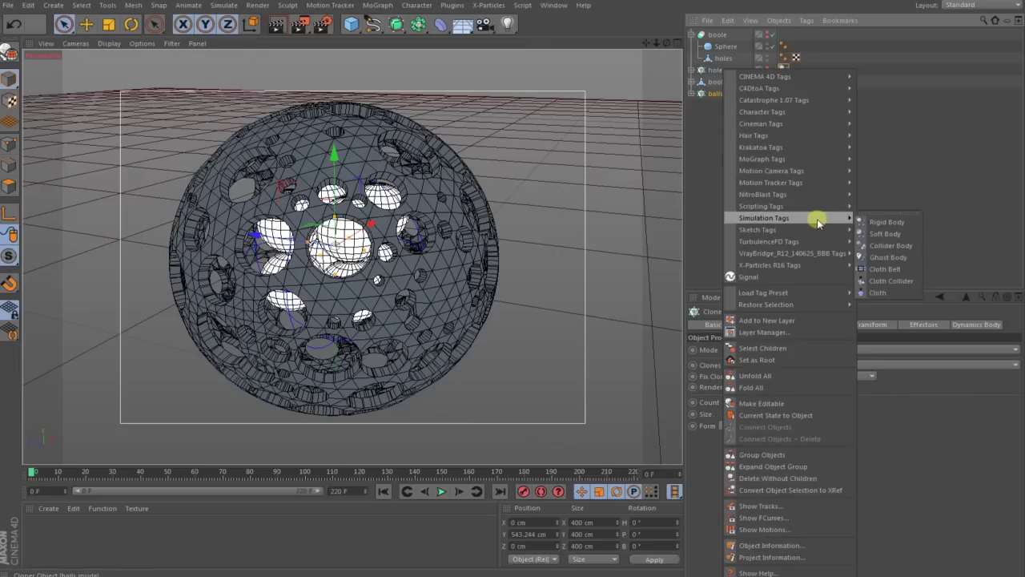
{"action": "left_click", "coordinate": [890, 222]}
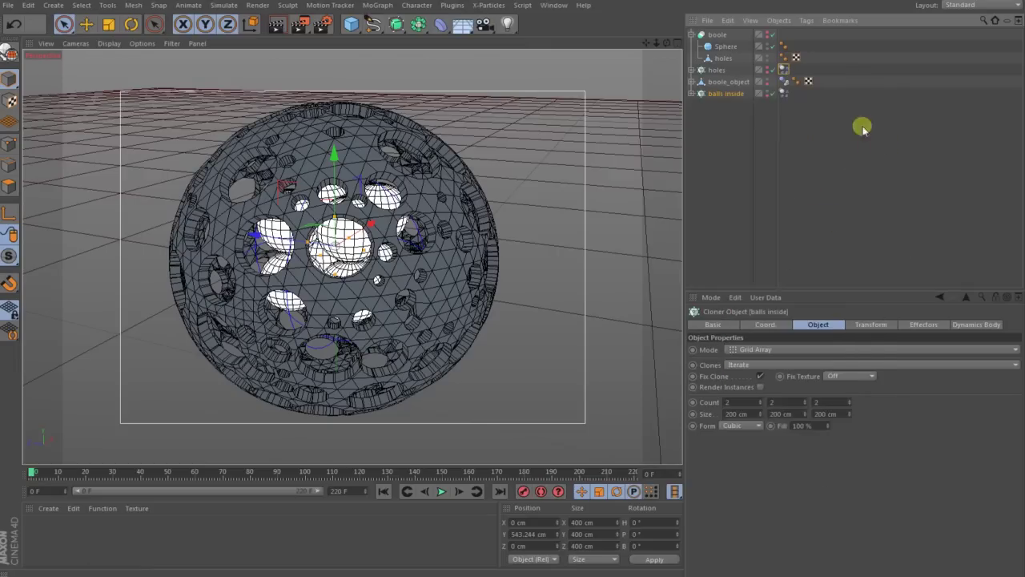
Step: Keep the Rigid Body tag's collision shape as Moving Mesh, then reselect the balls inside cloner
{"action": "left_click", "coordinate": [784, 93]}
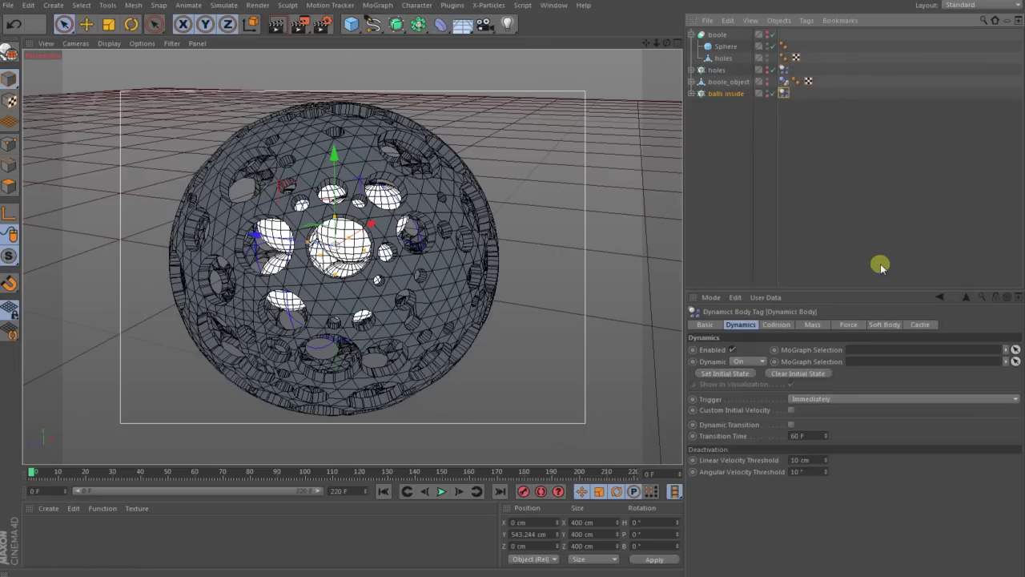
{"action": "left_click", "coordinate": [777, 324]}
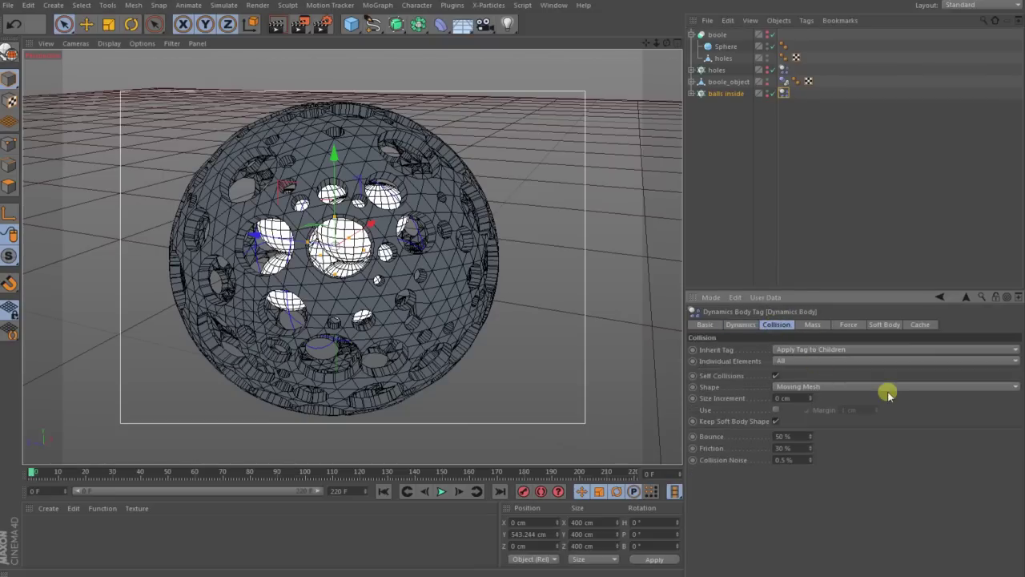
{"action": "left_click", "coordinate": [803, 388]}
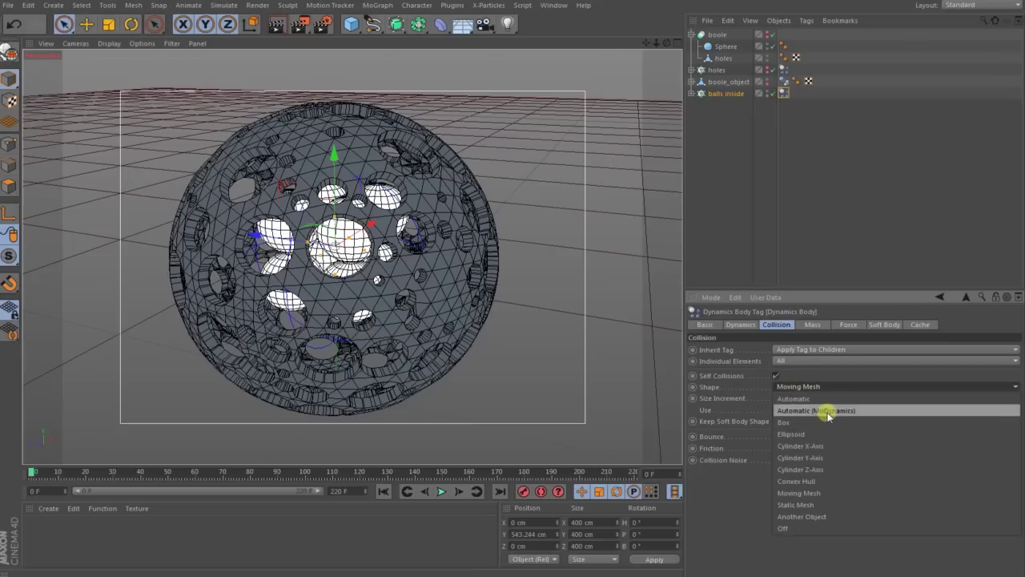
{"action": "left_click", "coordinate": [783, 192]}
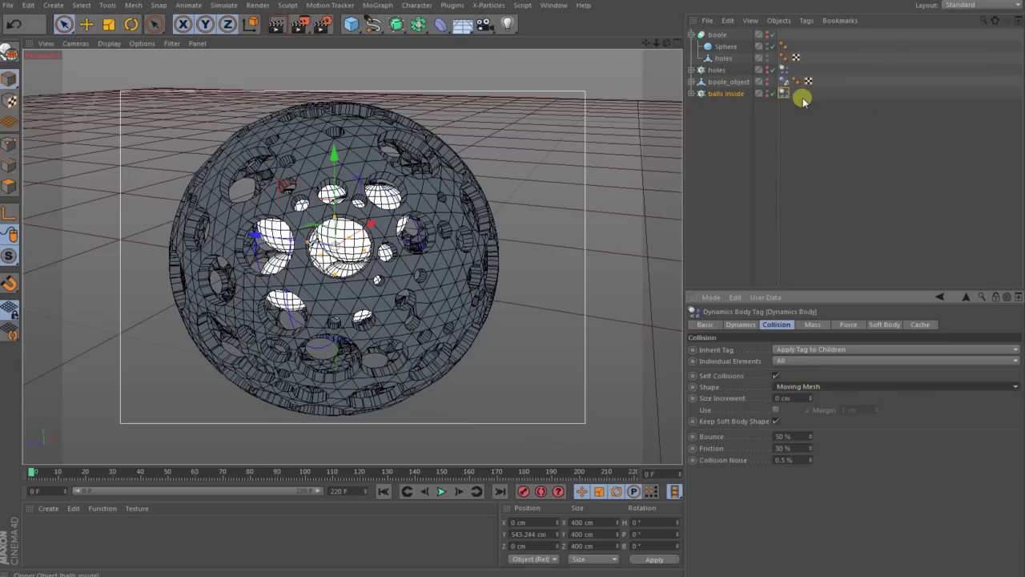
{"action": "left_click", "coordinate": [733, 94]}
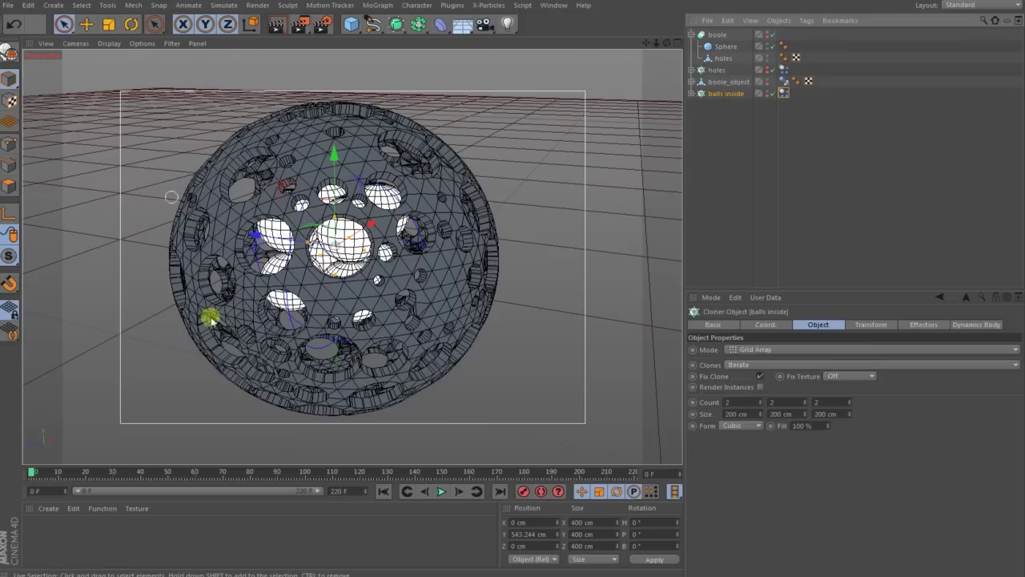
Step: Add a Collider Body tag to boole_object with Static Mesh collision shape, then deselect everything
{"action": "left_click", "coordinate": [725, 83]}
{"action": "right_click", "coordinate": [726, 80]}
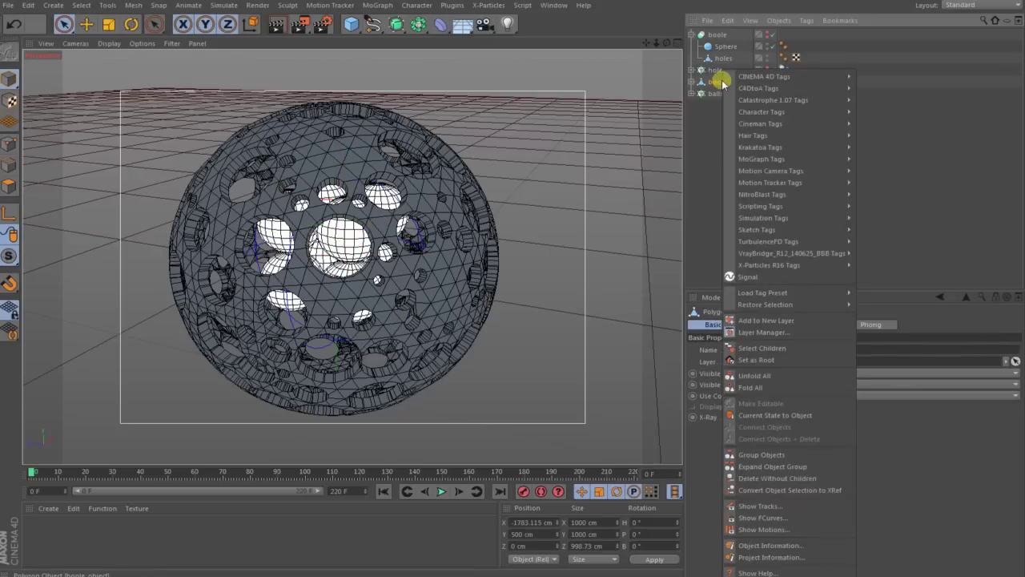
{"action": "mouse_move", "coordinate": [757, 217]}
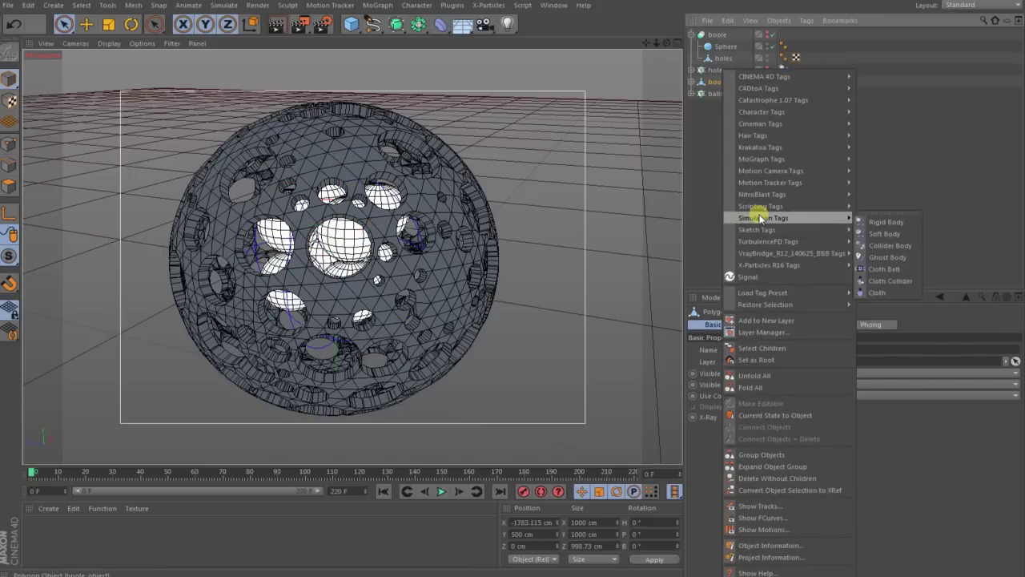
{"action": "left_click", "coordinate": [888, 247]}
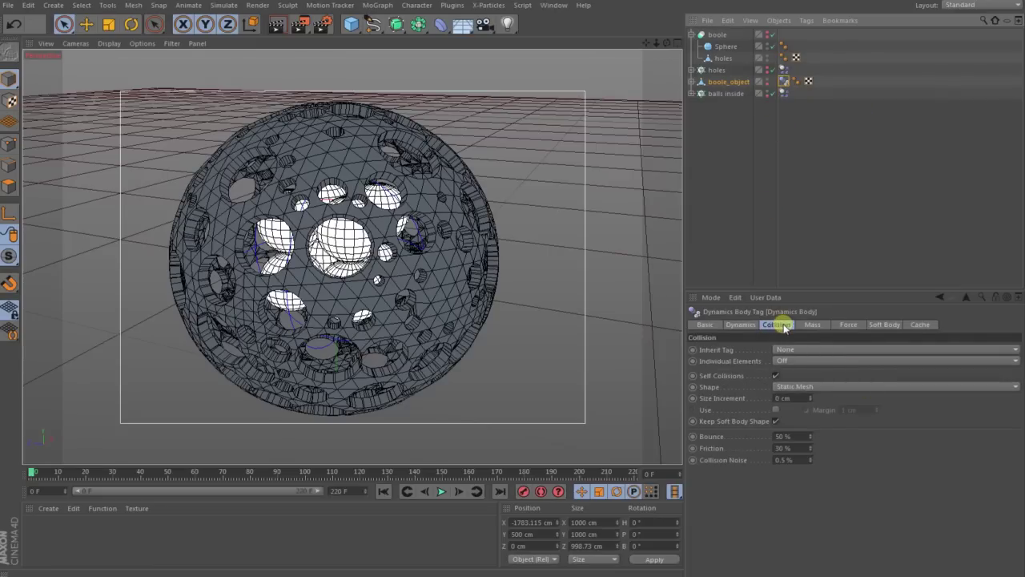
{"action": "left_click", "coordinate": [805, 388]}
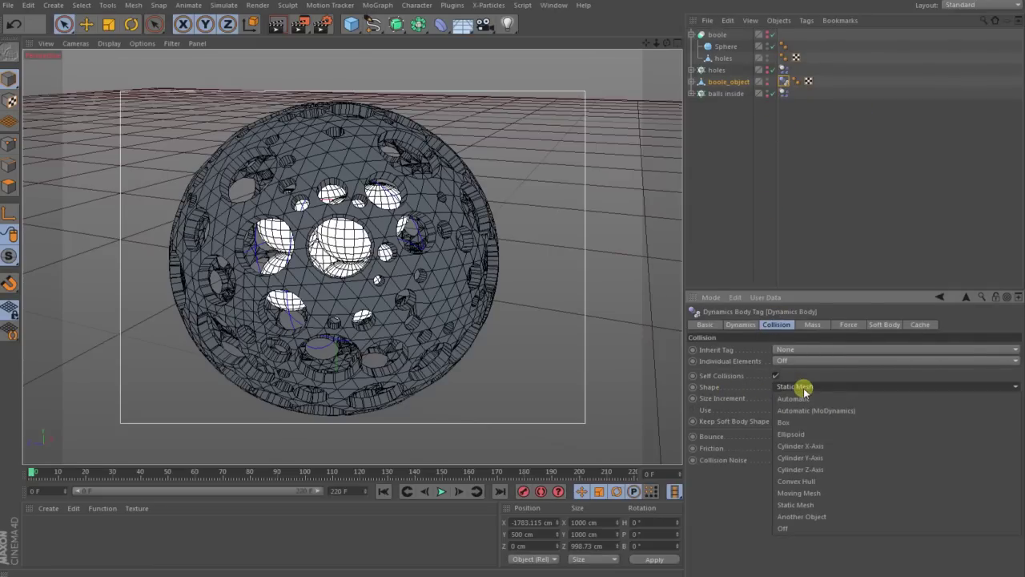
{"action": "left_click", "coordinate": [805, 389]}
{"action": "left_click", "coordinate": [818, 224]}
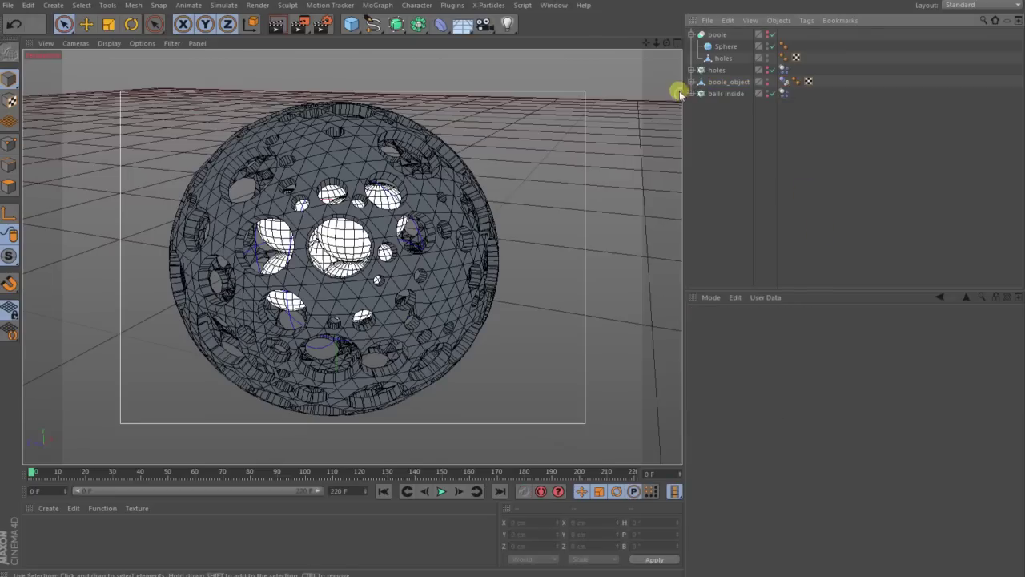
Step: Play the dynamics simulation and stop it at frame 28 once the balls fall
{"action": "left_click", "coordinate": [442, 491]}
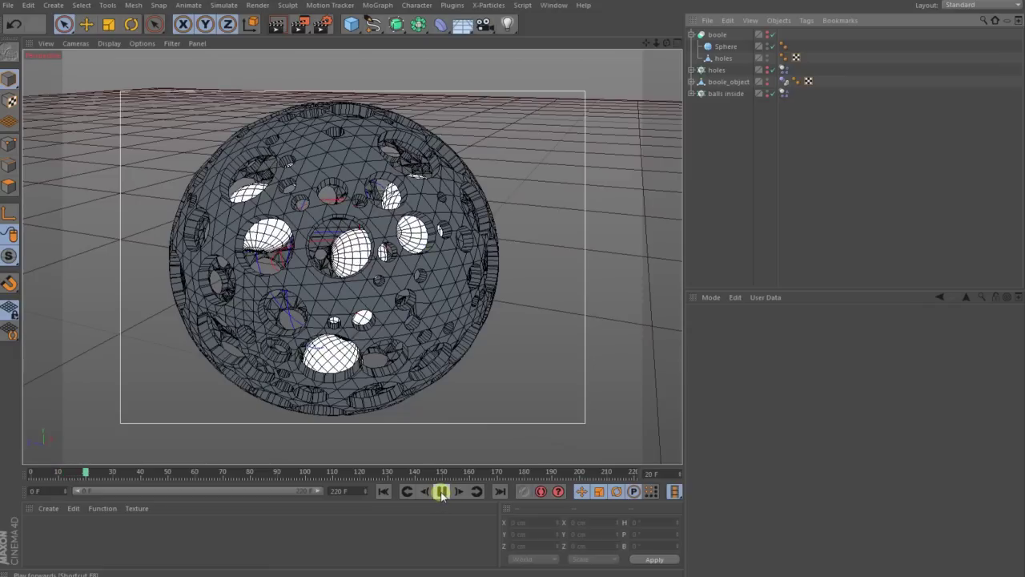
{"action": "left_click", "coordinate": [442, 491]}
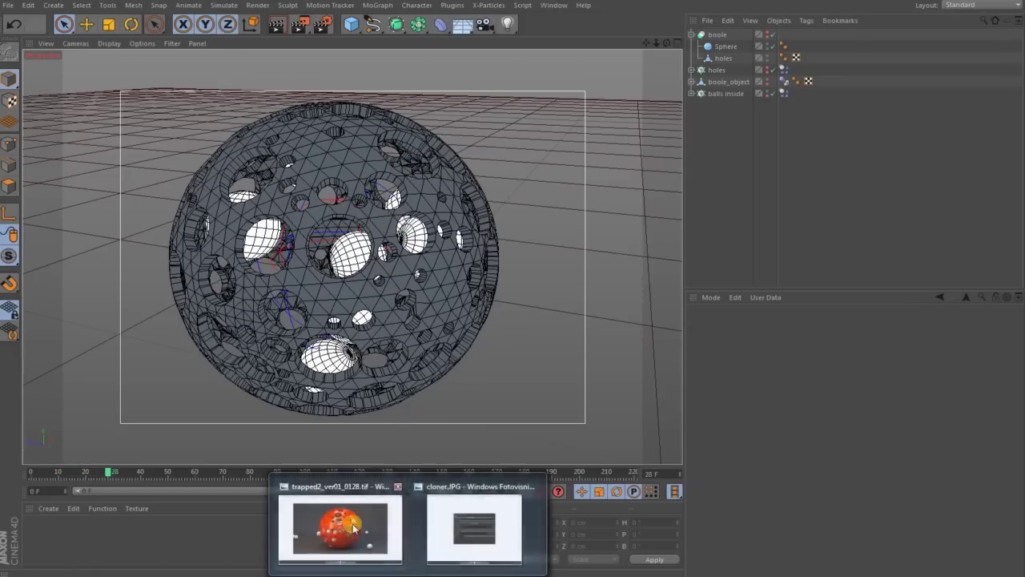
Step: Show the finished render of the orange holed sphere and white balls in Windows Photo Viewer
{"action": "left_click", "coordinate": [451, 570]}
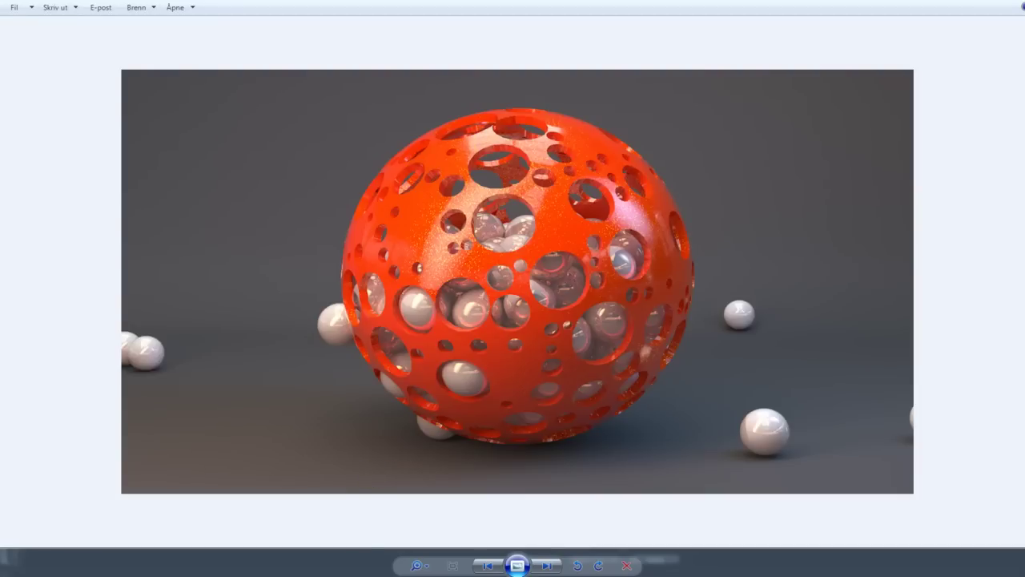
Step: Switch back from the photo viewer to the Cinema 4D scene at frame 28
{"action": "mouse_move", "coordinate": [292, 565]}
{"action": "left_click", "coordinate": [356, 532]}
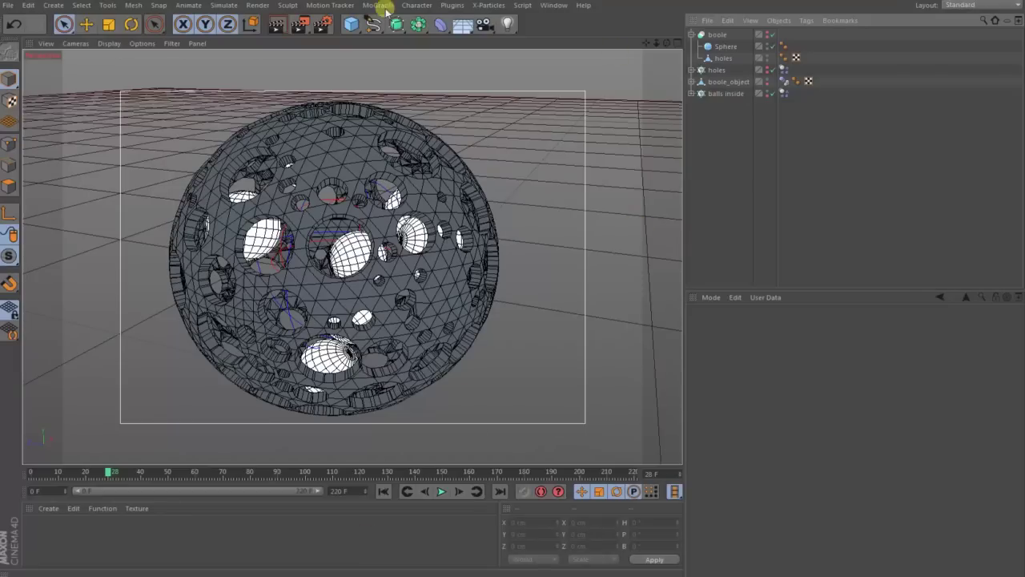